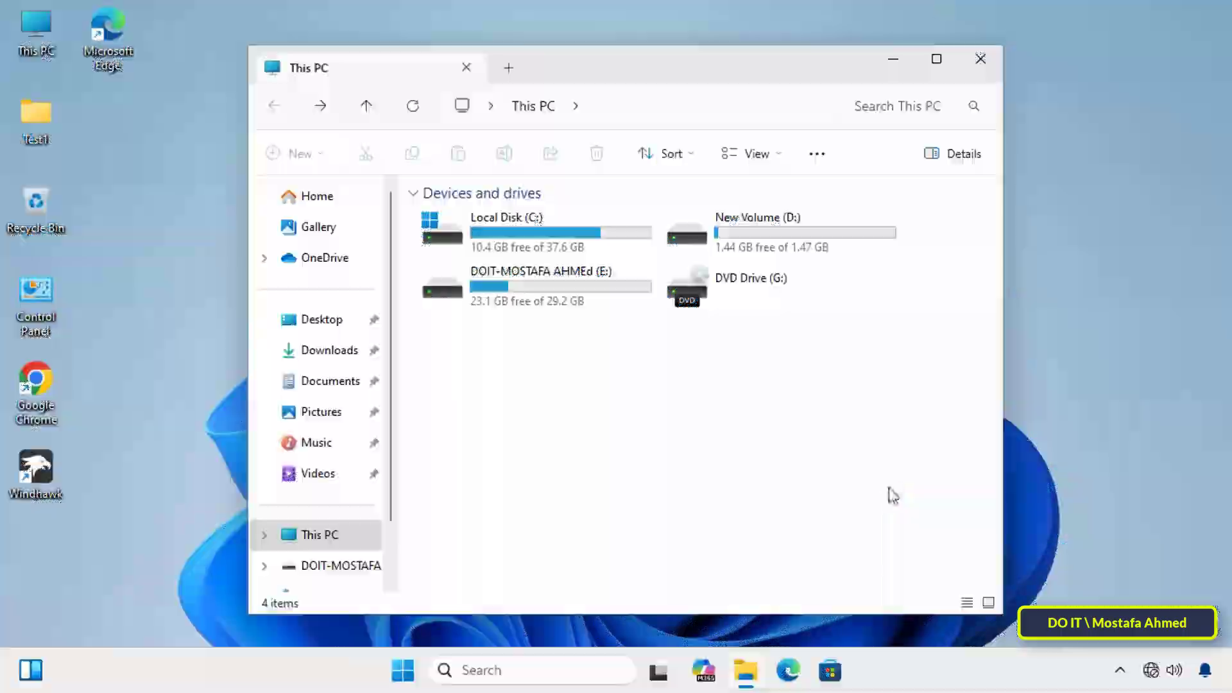
# Step: Copy the Work folder from New Volume (D:) and paste it onto the USB drive (E:)
pyautogui.click(535, 283)
pyautogui.doubleClick(799, 234)
pyautogui.click(453, 407)
pyautogui.rightClick(453, 414)
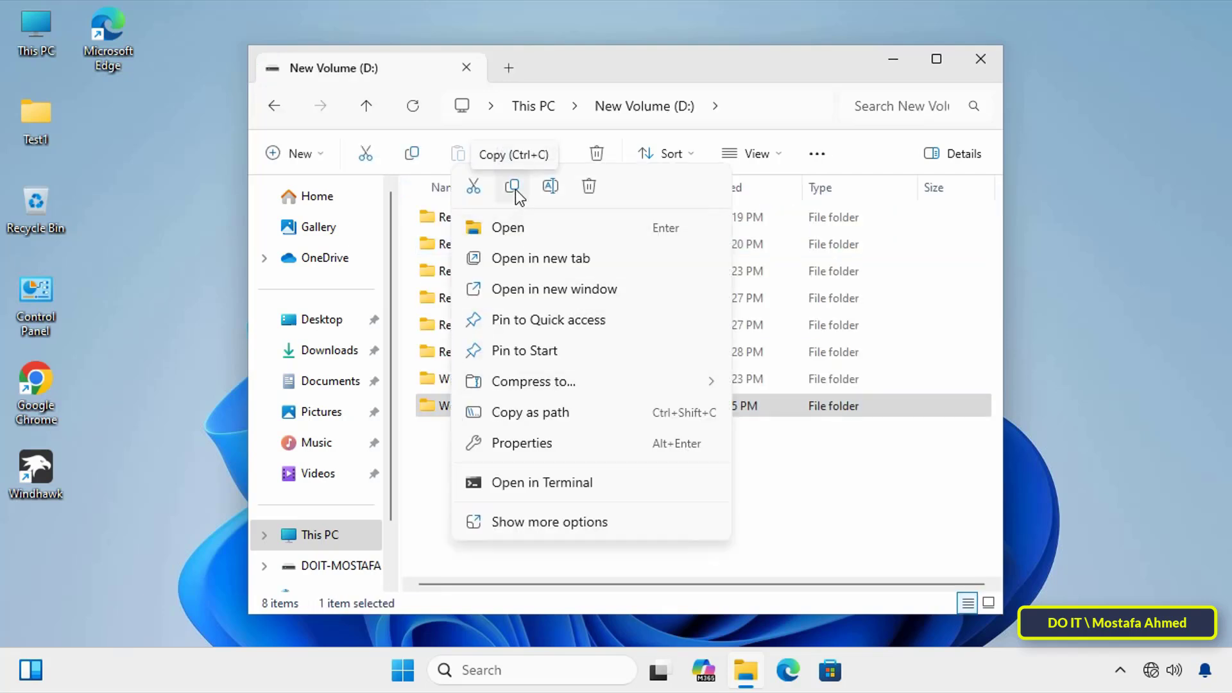
pyautogui.click(517, 231)
pyautogui.press('BackSpace')
pyautogui.doubleClick(535, 284)
pyautogui.rightClick(597, 73)
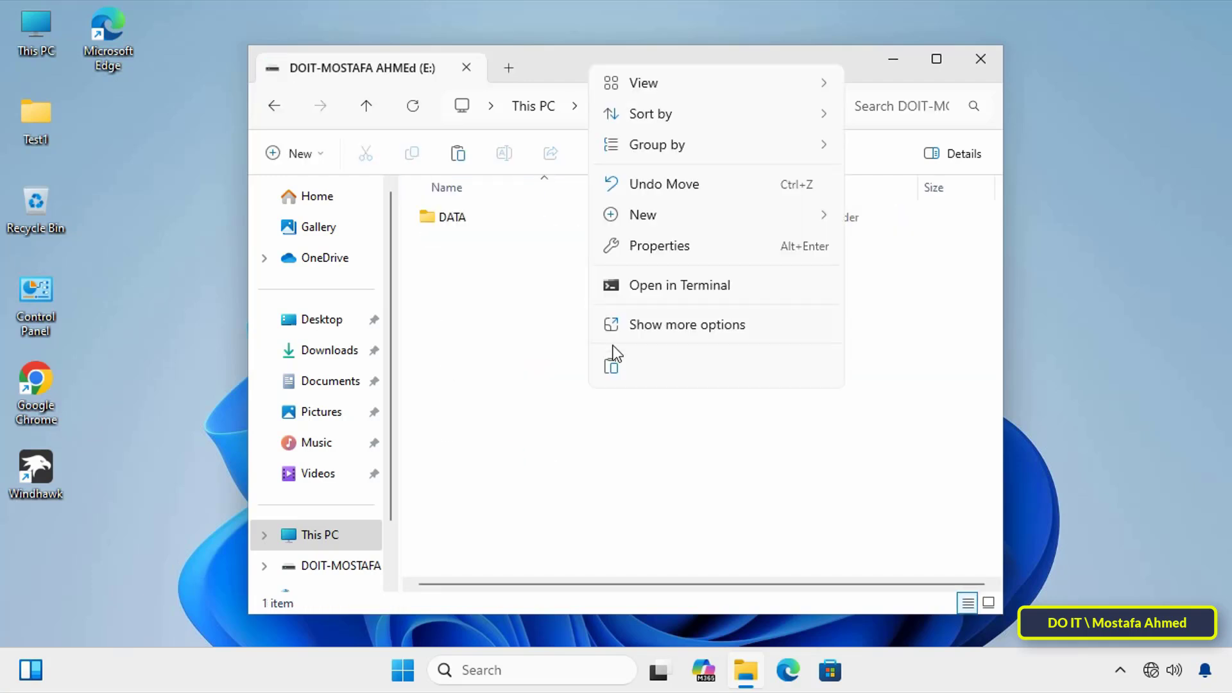
pyautogui.hotkey('ctrl', 'v')
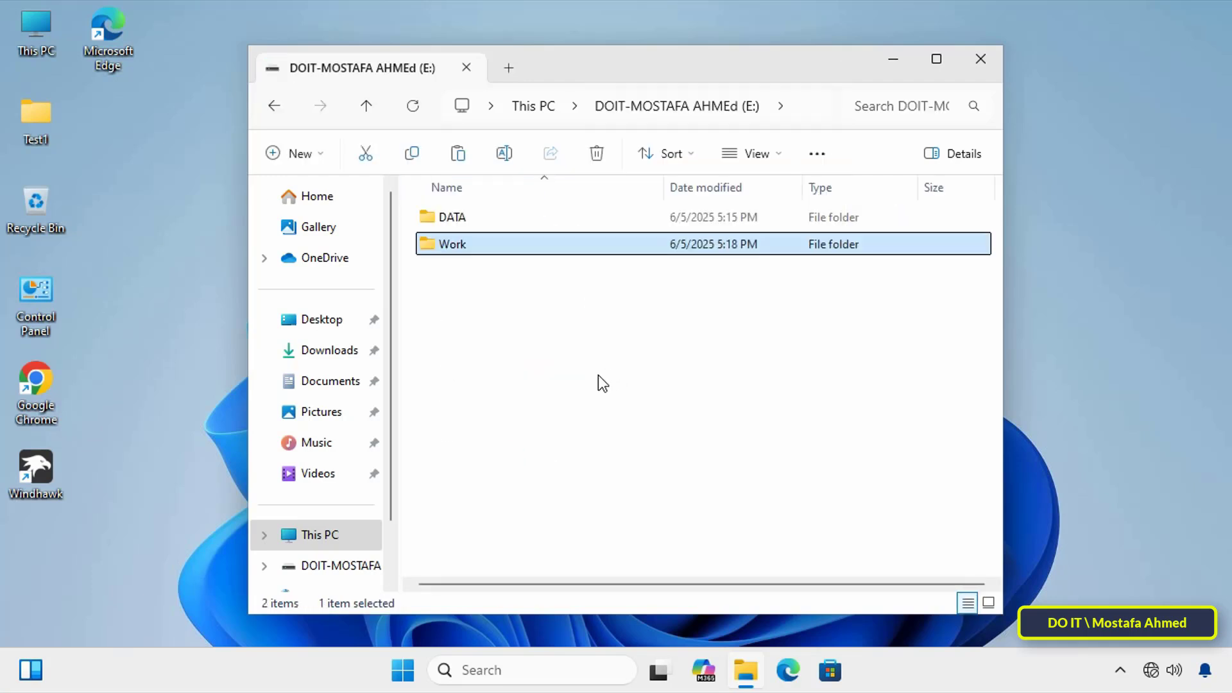
# Step: Permanently delete the Work folder from the USB drive, leaving only DATA
pyautogui.hotkey('shift', 'Delete')
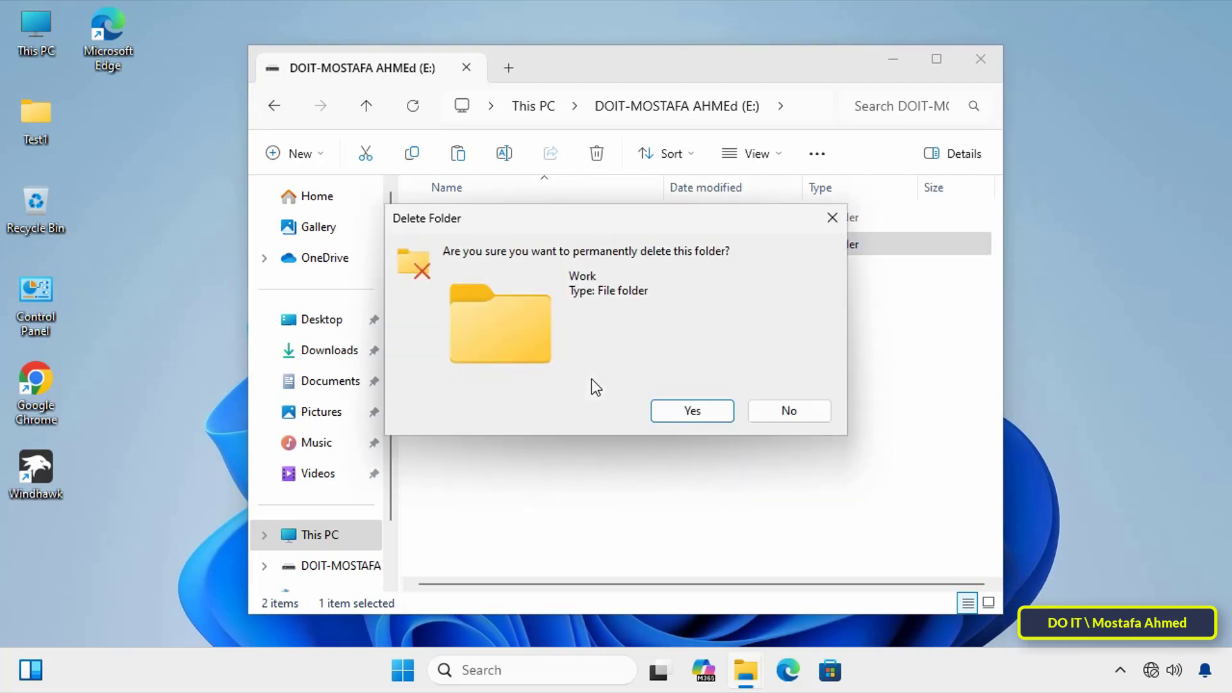
pyautogui.press('Escape')
pyautogui.hotkey('shift', 'Delete')
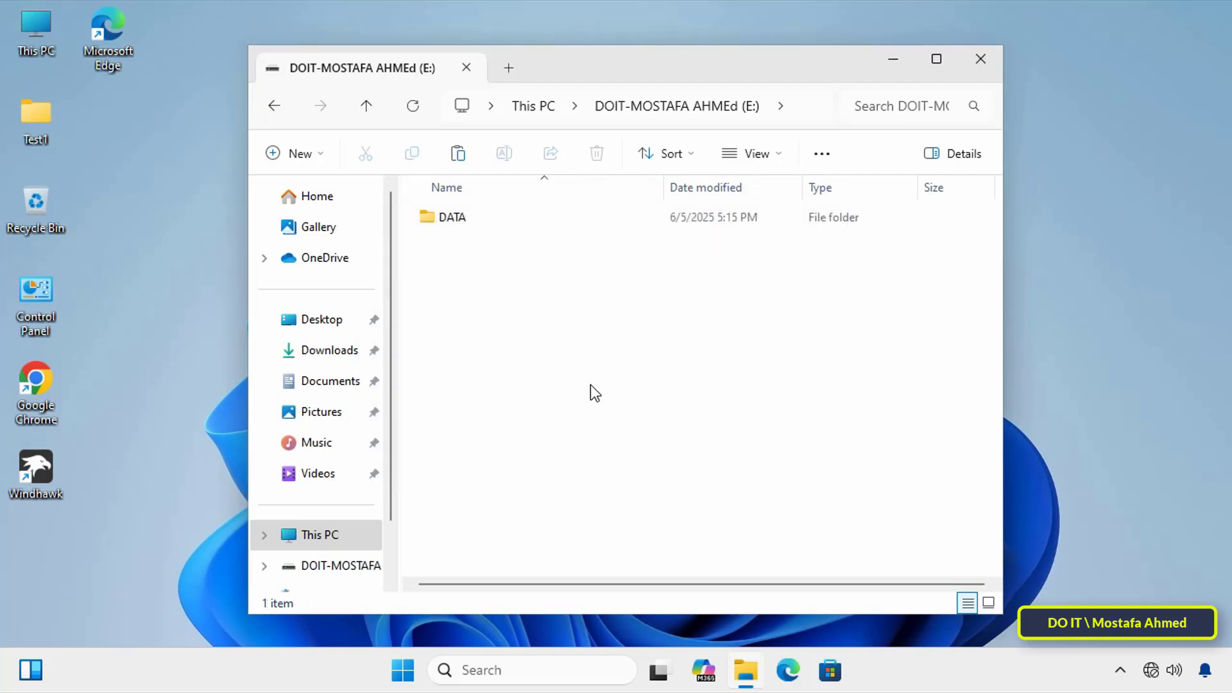
pyautogui.hotkey('alt', 'Left')
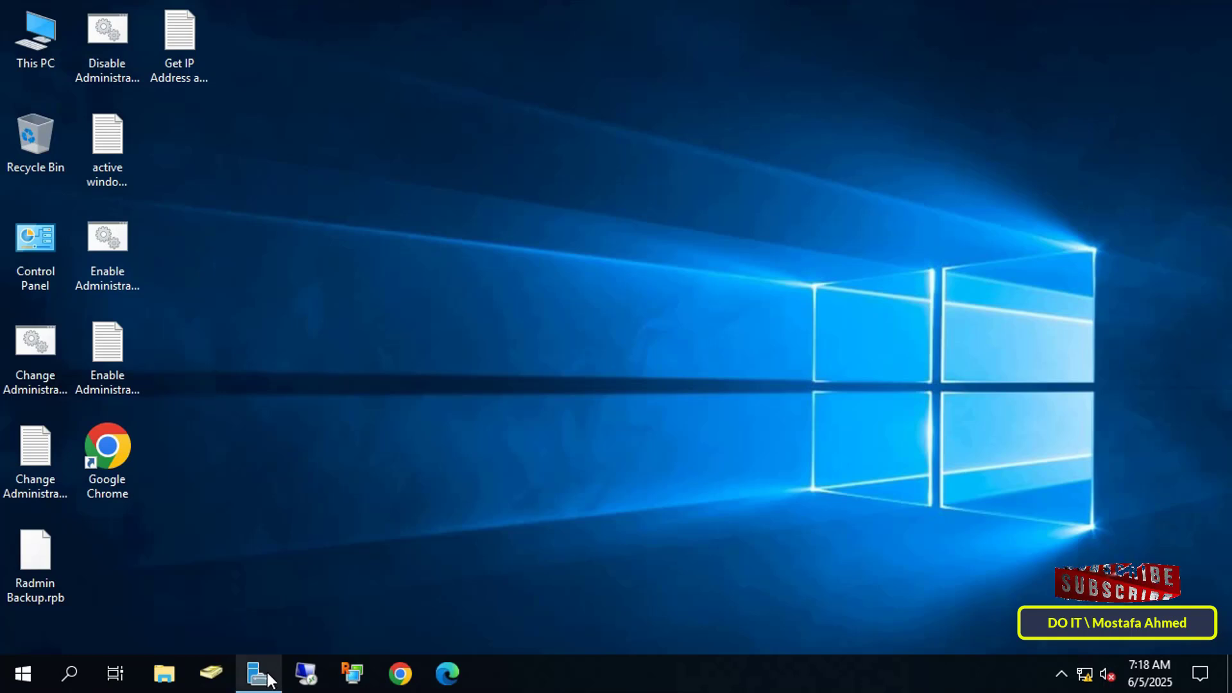
# Step: Launch Group Policy Management from Server Manager's Tools menu
pyautogui.click(260, 674)
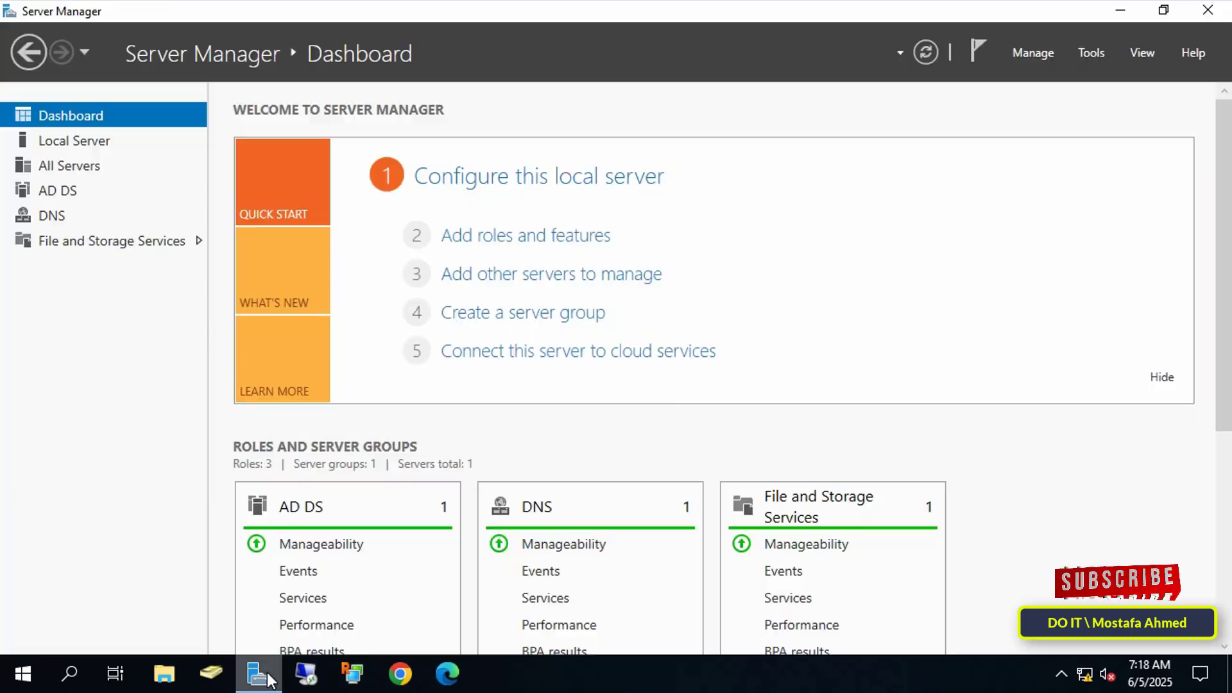
pyautogui.click(1100, 53)
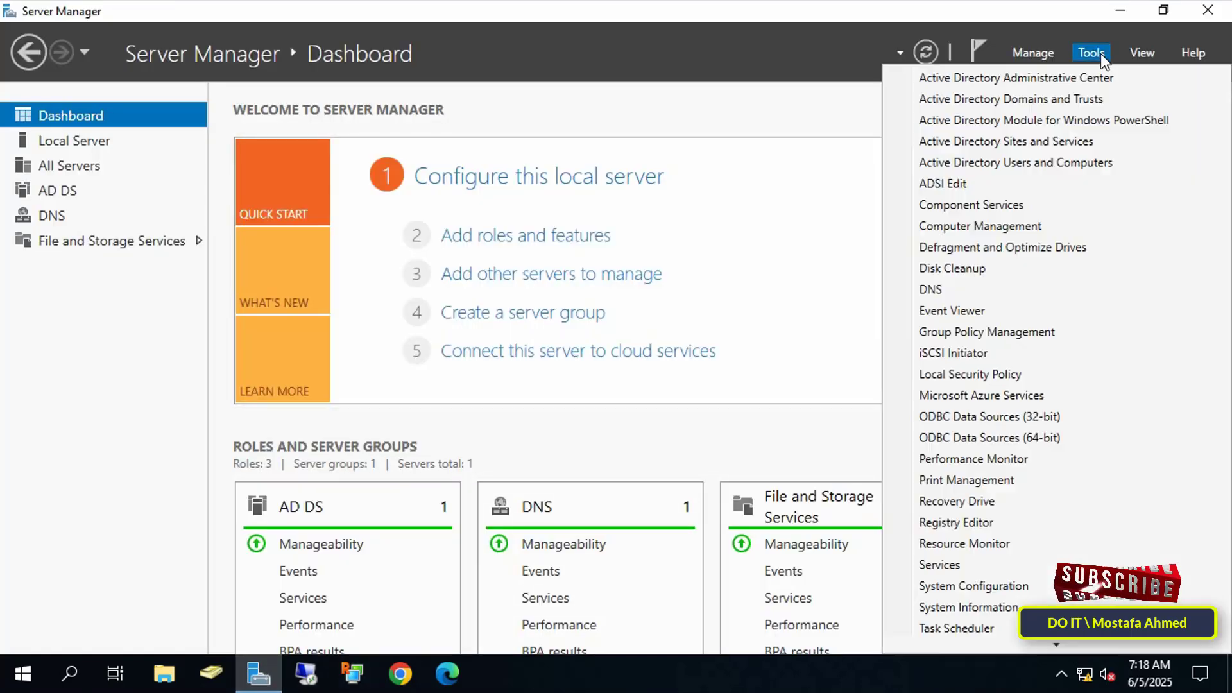
pyautogui.click(1039, 337)
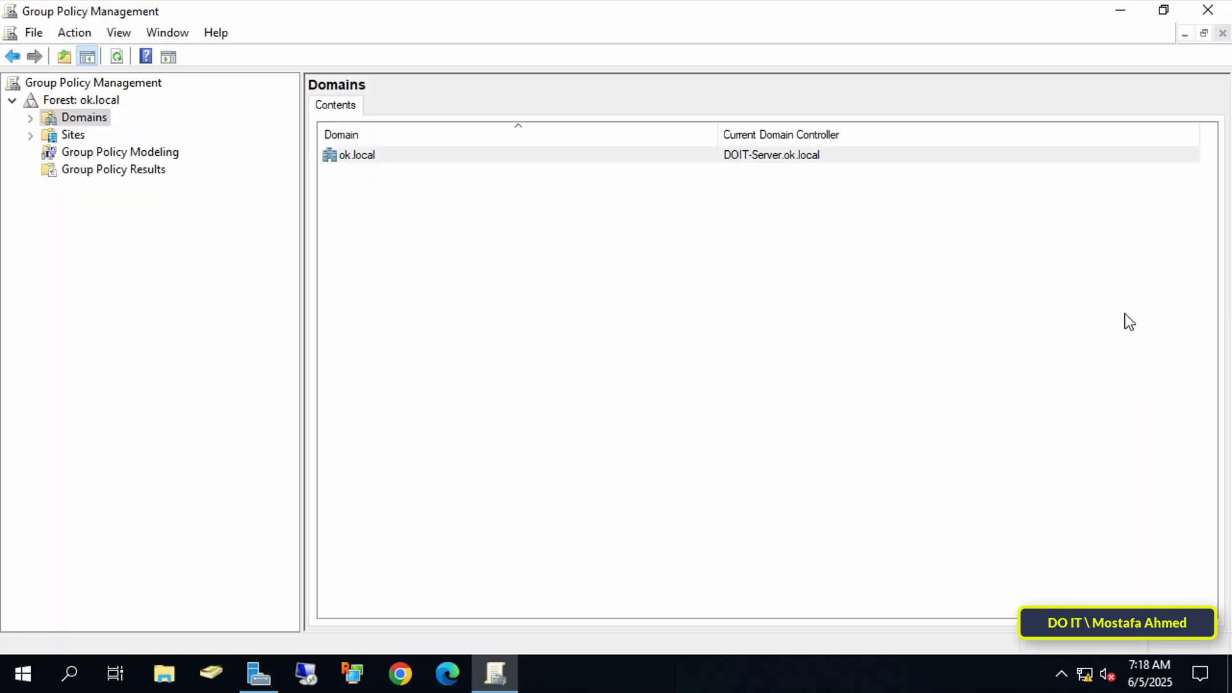
# Step: Create and link a GPO named 'Deny Copy Data to USB' on the test OU in ok.local
pyautogui.click(26, 121)
pyautogui.click(27, 116)
pyautogui.click(49, 134)
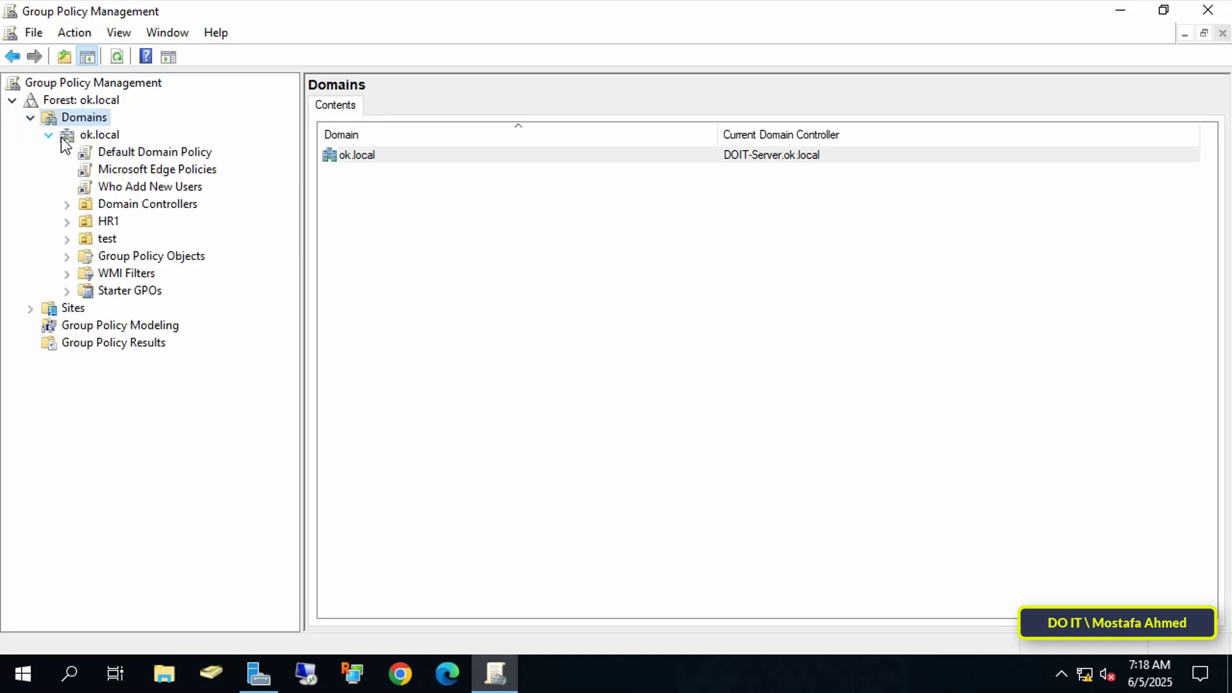
pyautogui.click(108, 238)
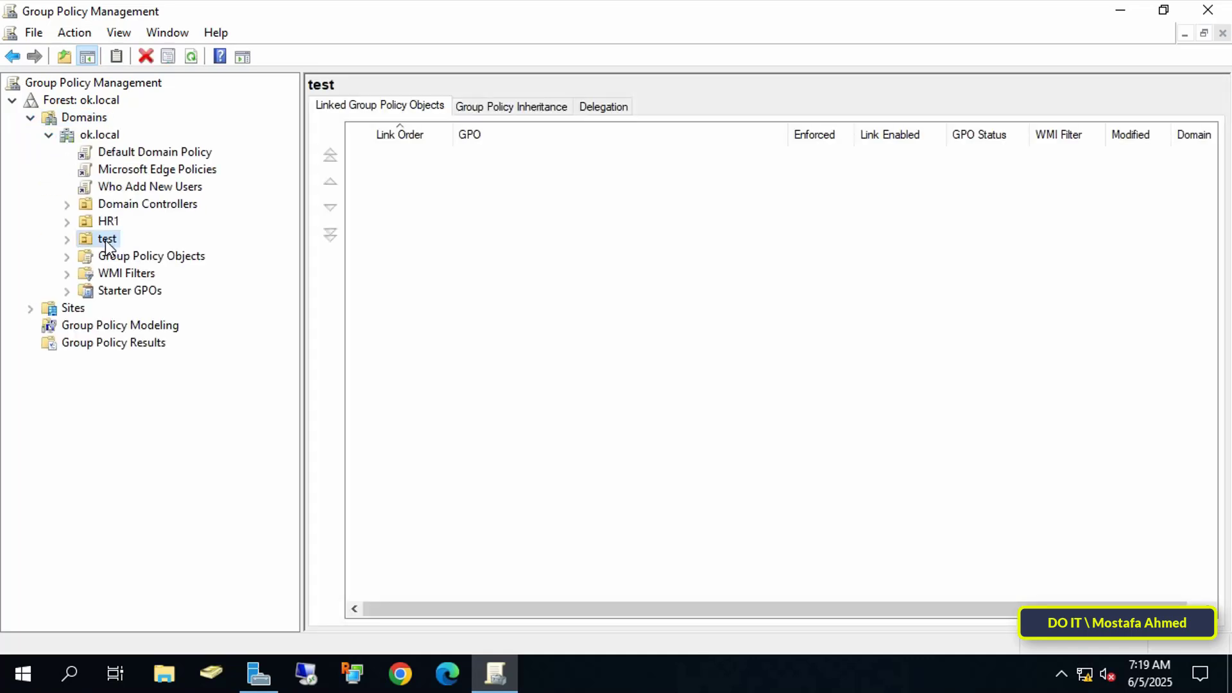
pyautogui.rightClick(107, 239)
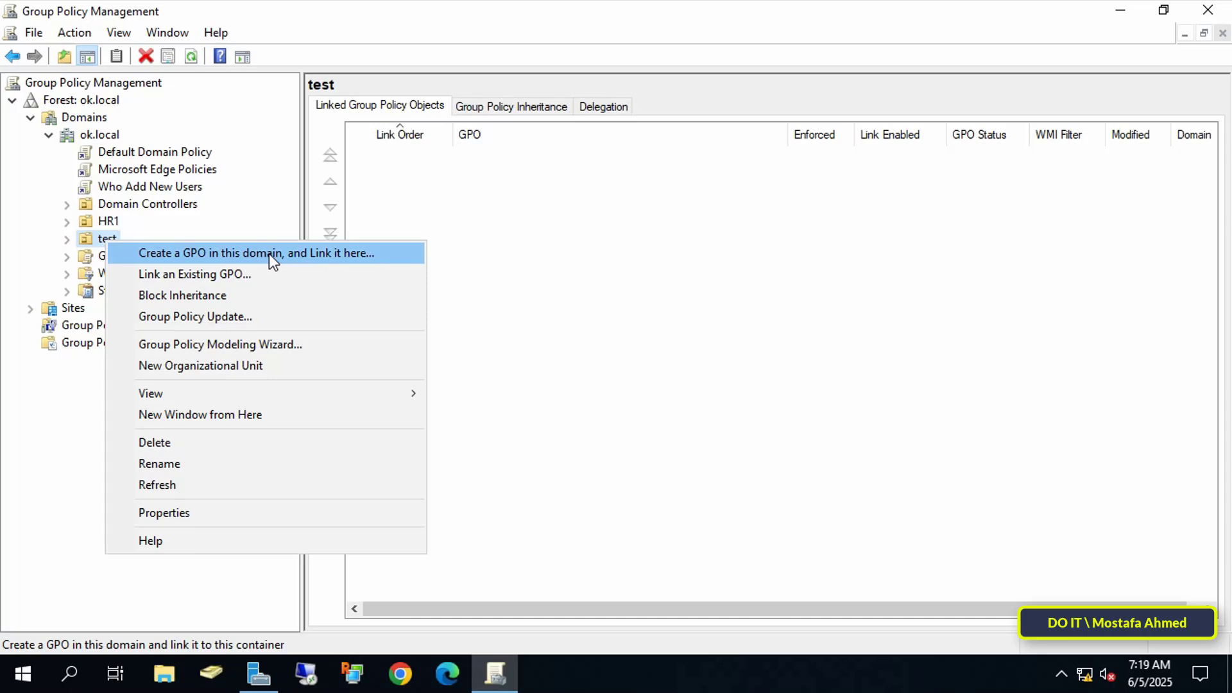
pyautogui.click(269, 253)
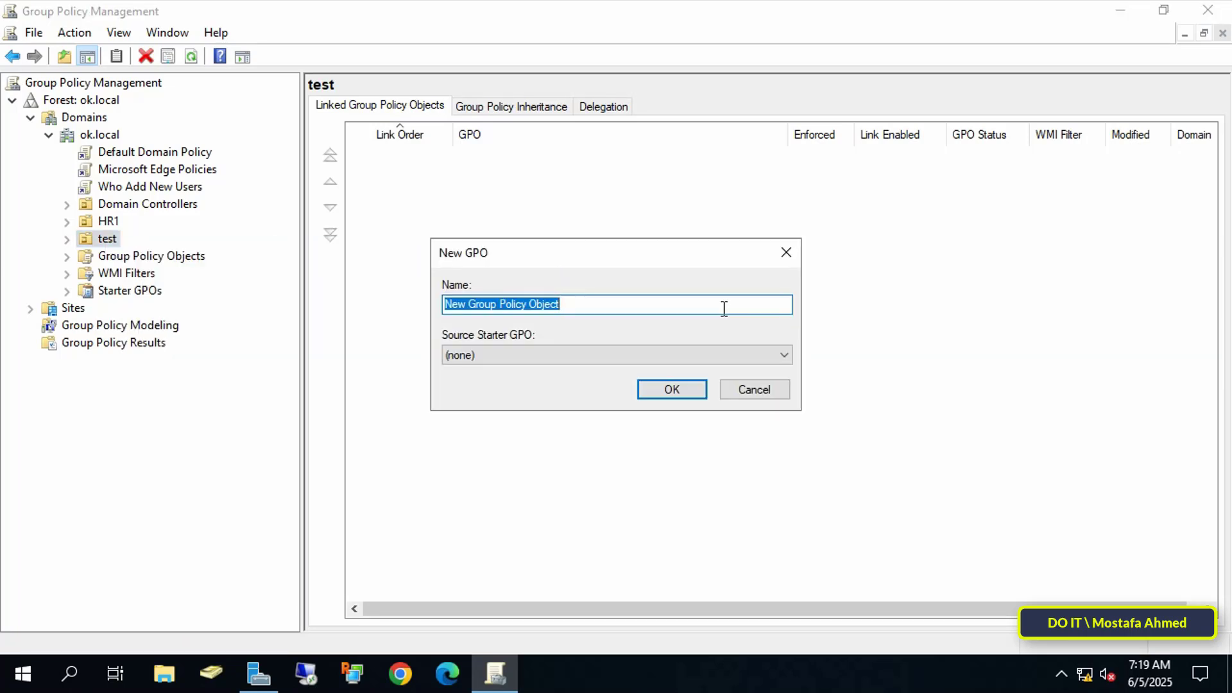
pyautogui.write('Den')
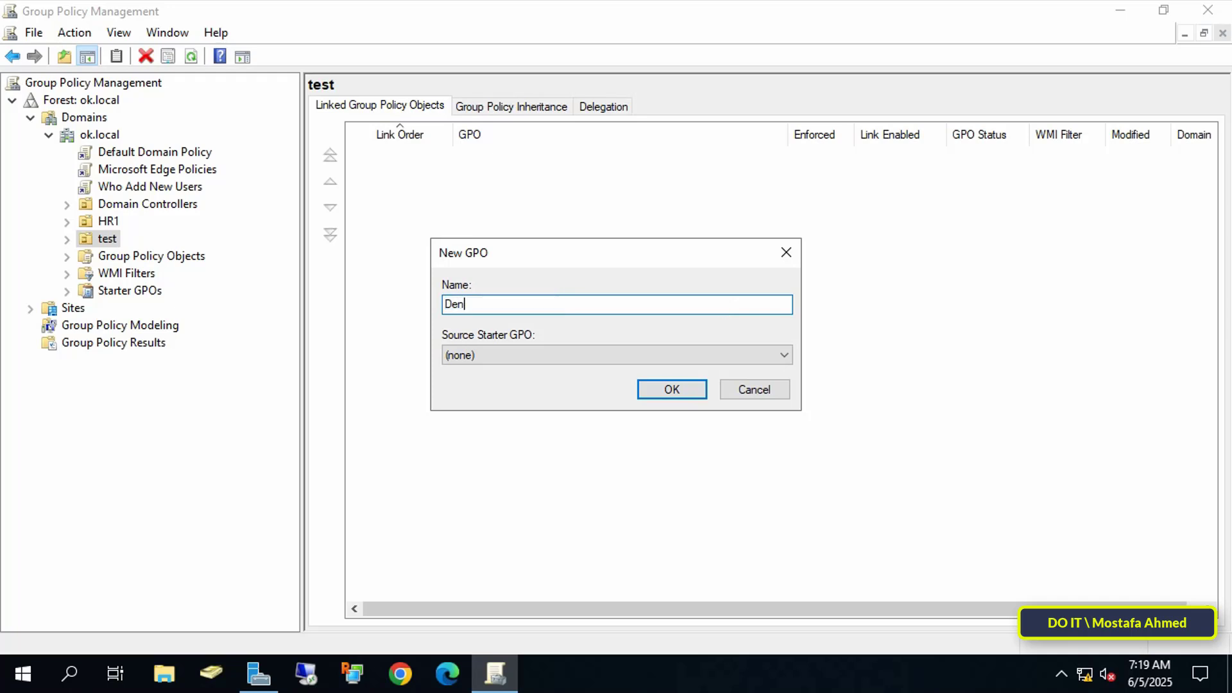
pyautogui.write('y Copy Data to USB')
pyautogui.press('Return')
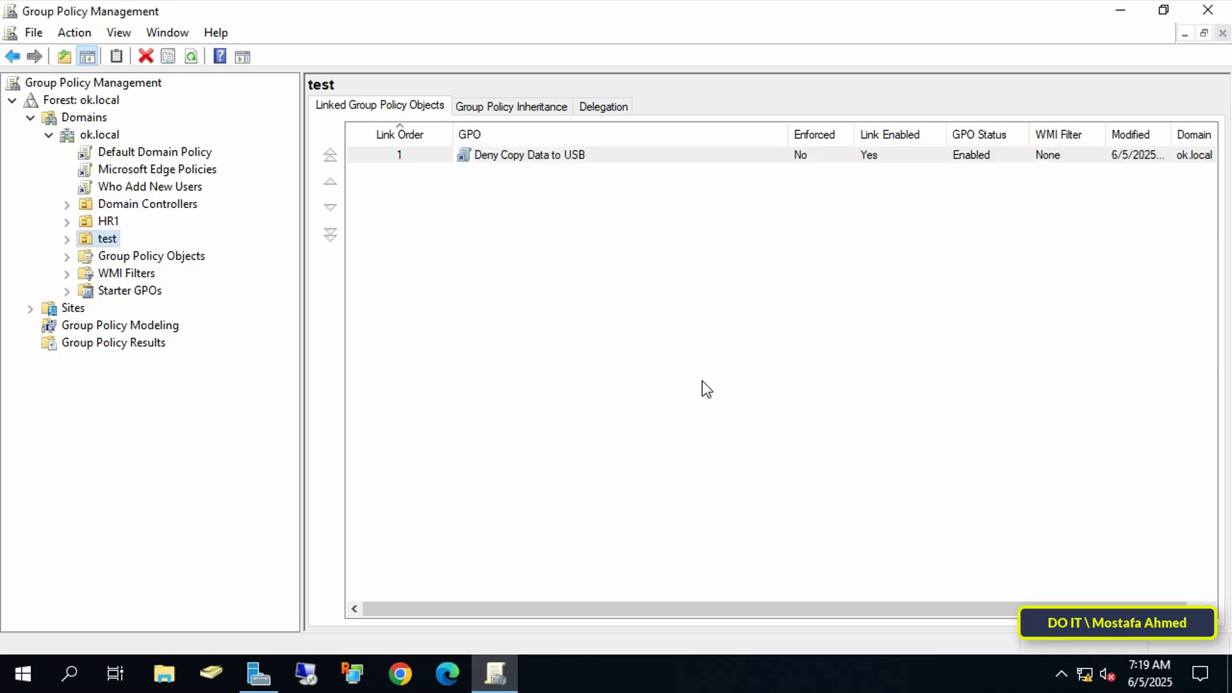
# Step: Edit the Deny Copy Data to USB GPO in a maximized policy editor with a wider tree pane
pyautogui.click(701, 379)
pyautogui.click(561, 158)
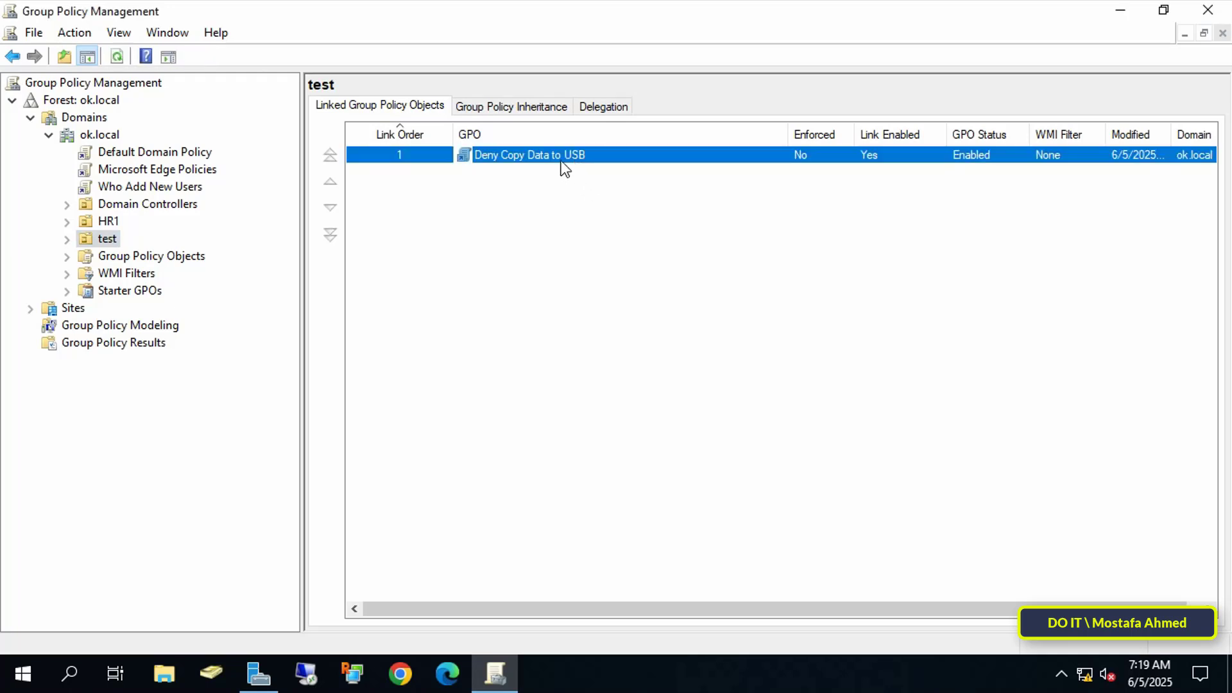
pyautogui.rightClick(563, 166)
pyautogui.click(607, 170)
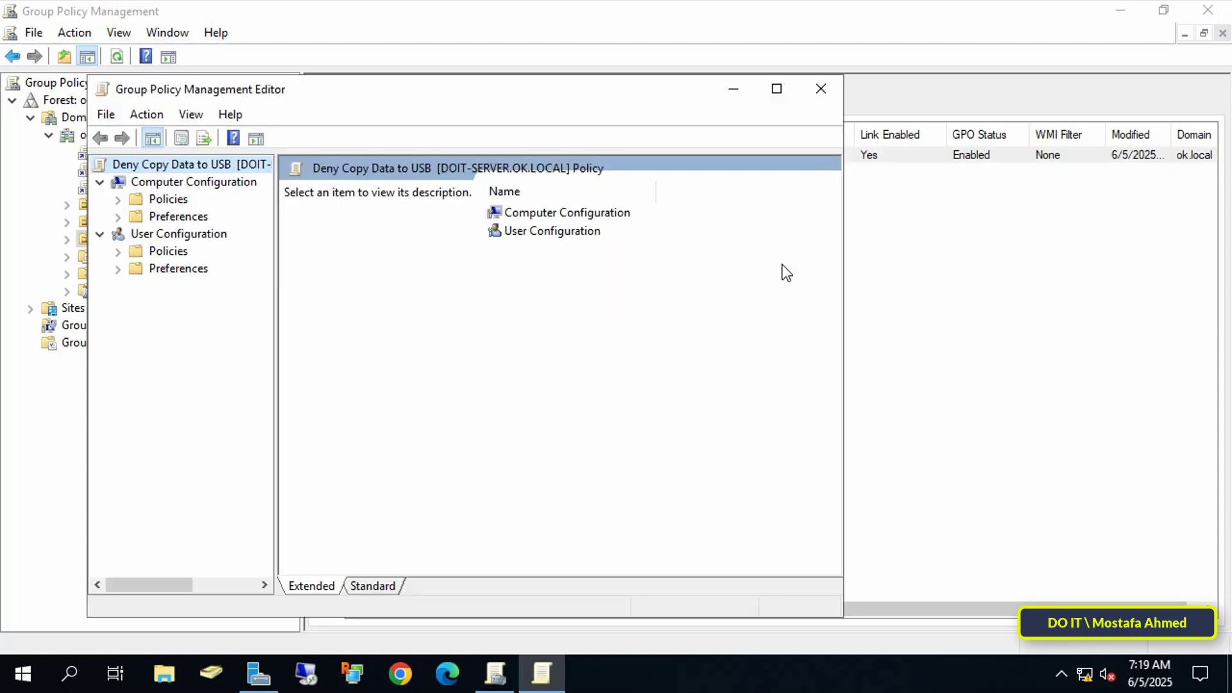
pyautogui.click(776, 89)
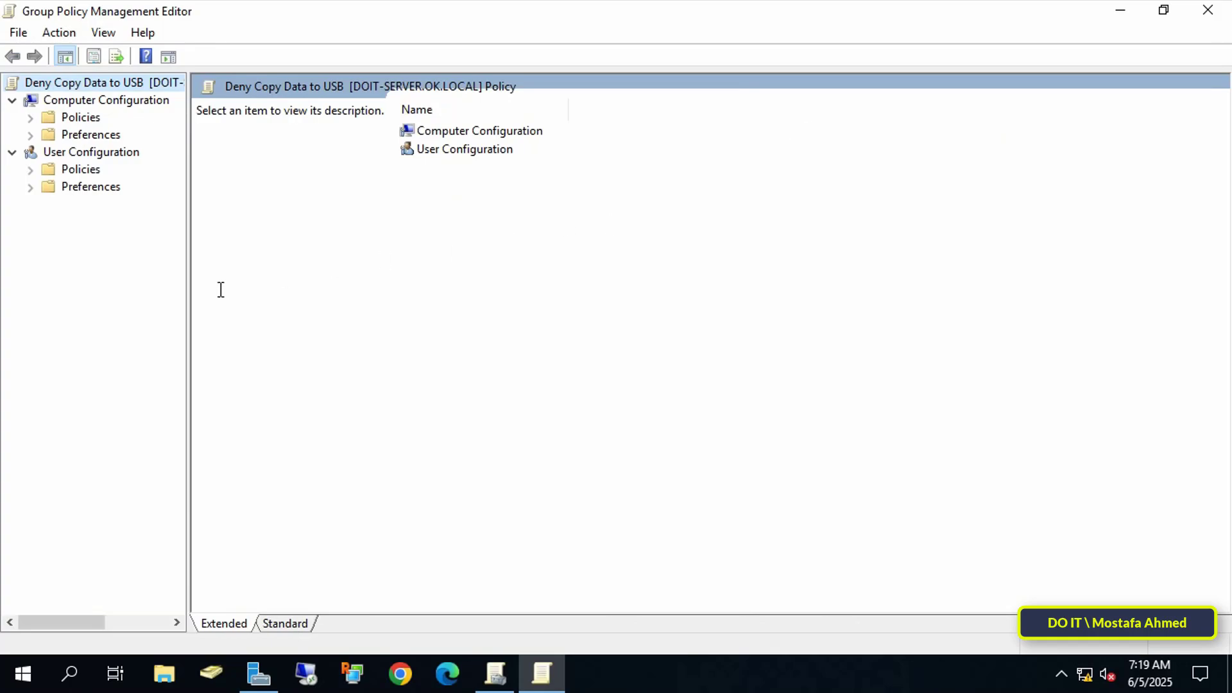
pyautogui.moveTo(189, 289); pyautogui.dragTo(265, 290)
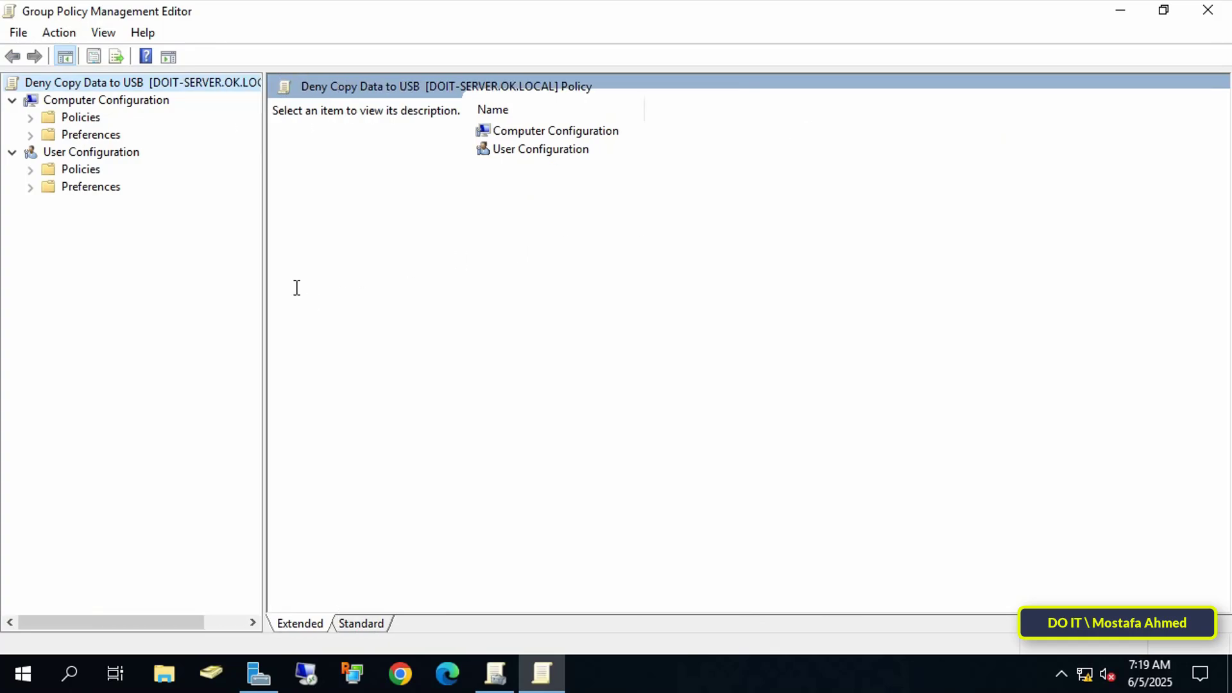
# Step: Navigate Computer Configuration > Policies > Administrative Templates > System to Removable Storage Access
pyautogui.click(106, 101)
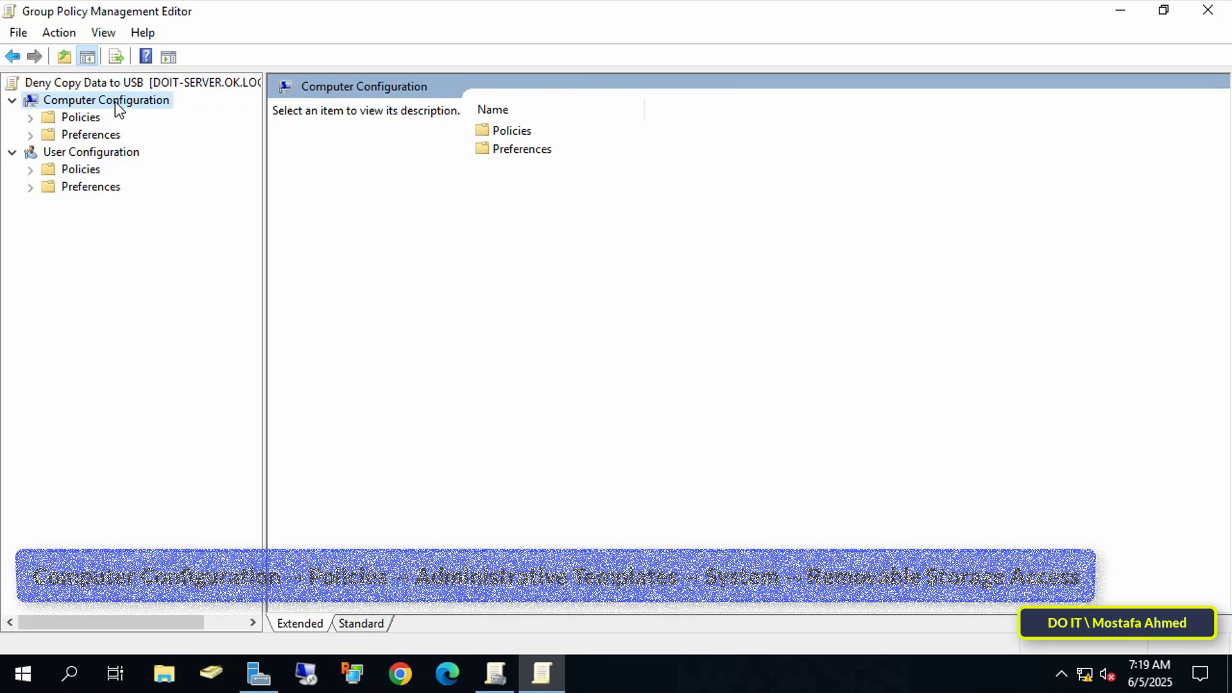
pyautogui.click(30, 118)
pyautogui.click(48, 169)
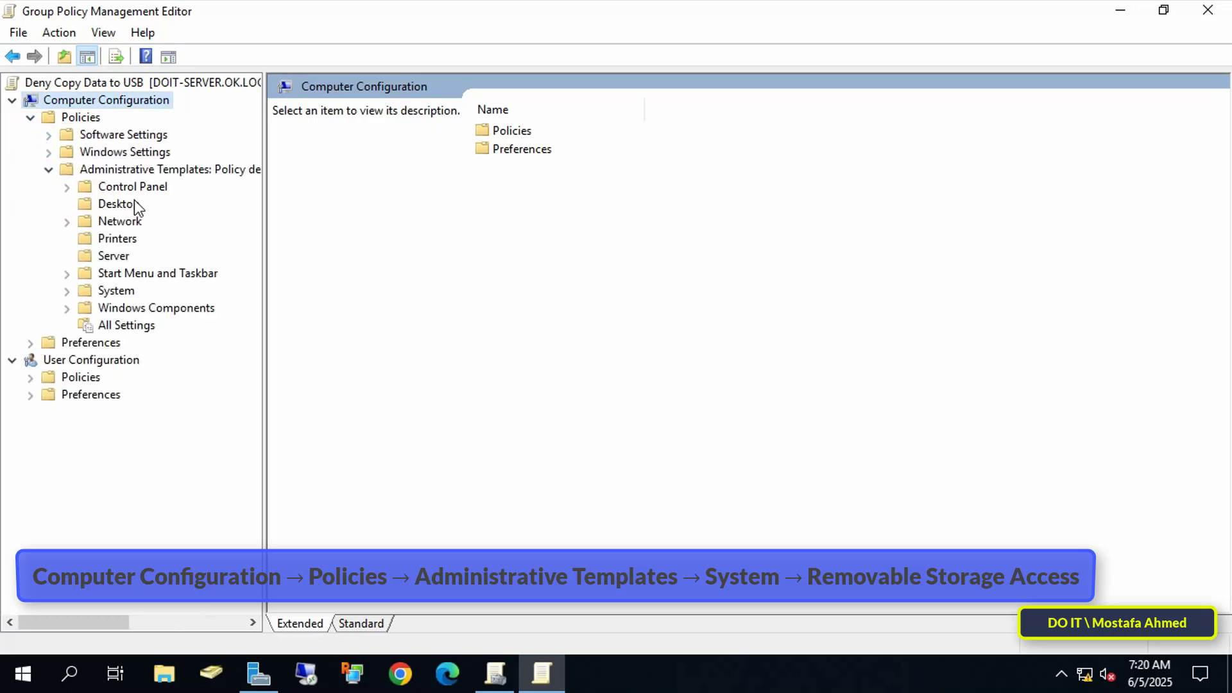
pyautogui.click(115, 291)
pyautogui.click(67, 291)
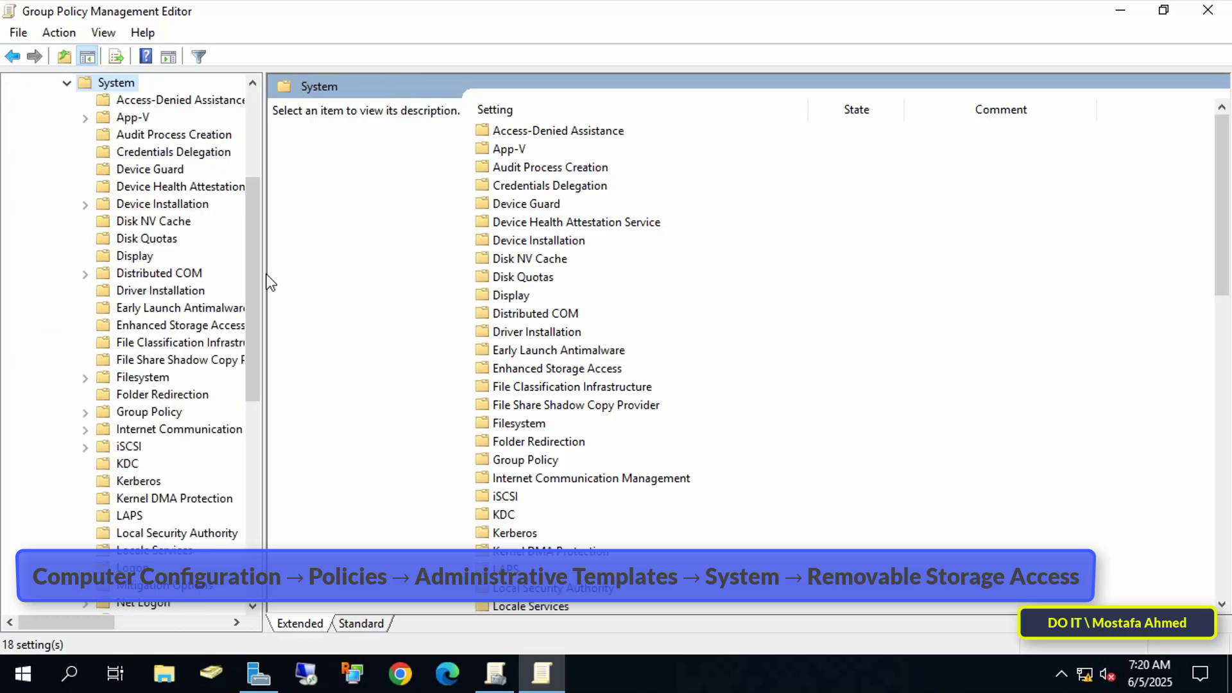
pyautogui.moveTo(266, 274); pyautogui.dragTo(371, 273)
pyautogui.scroll(-6, 227, 222)
pyautogui.click(183, 412)
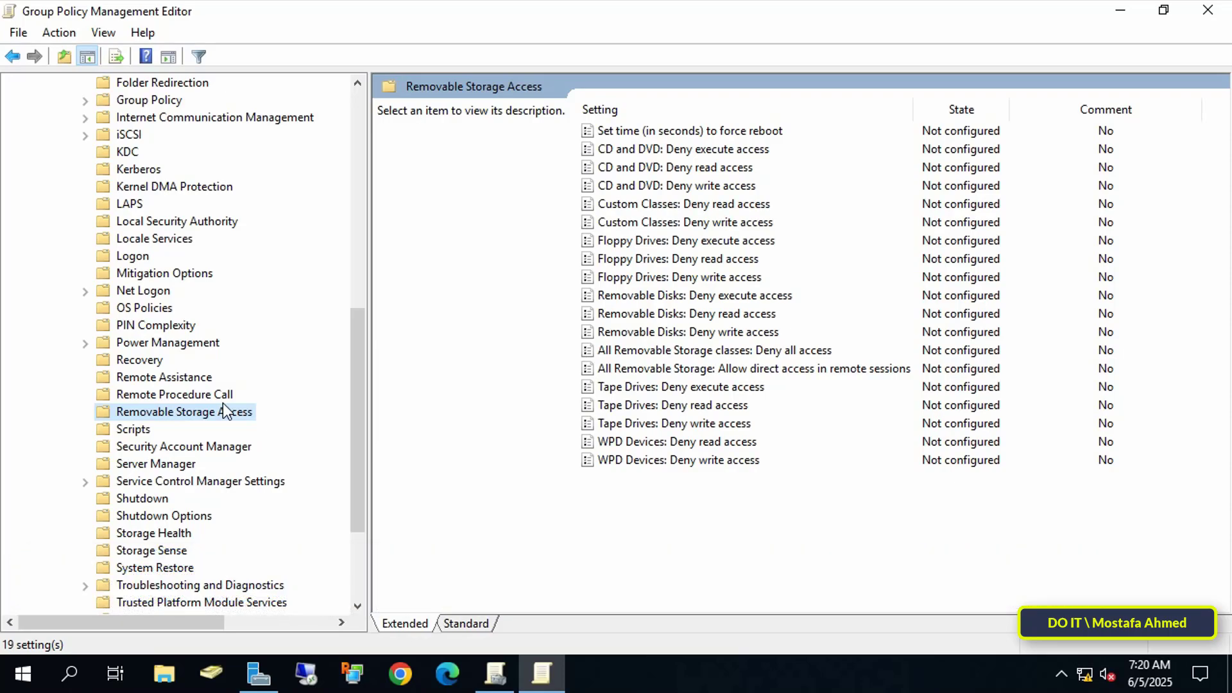
# Step: Set Removable Disks: Deny write access to Enabled and apply it
pyautogui.click(644, 332)
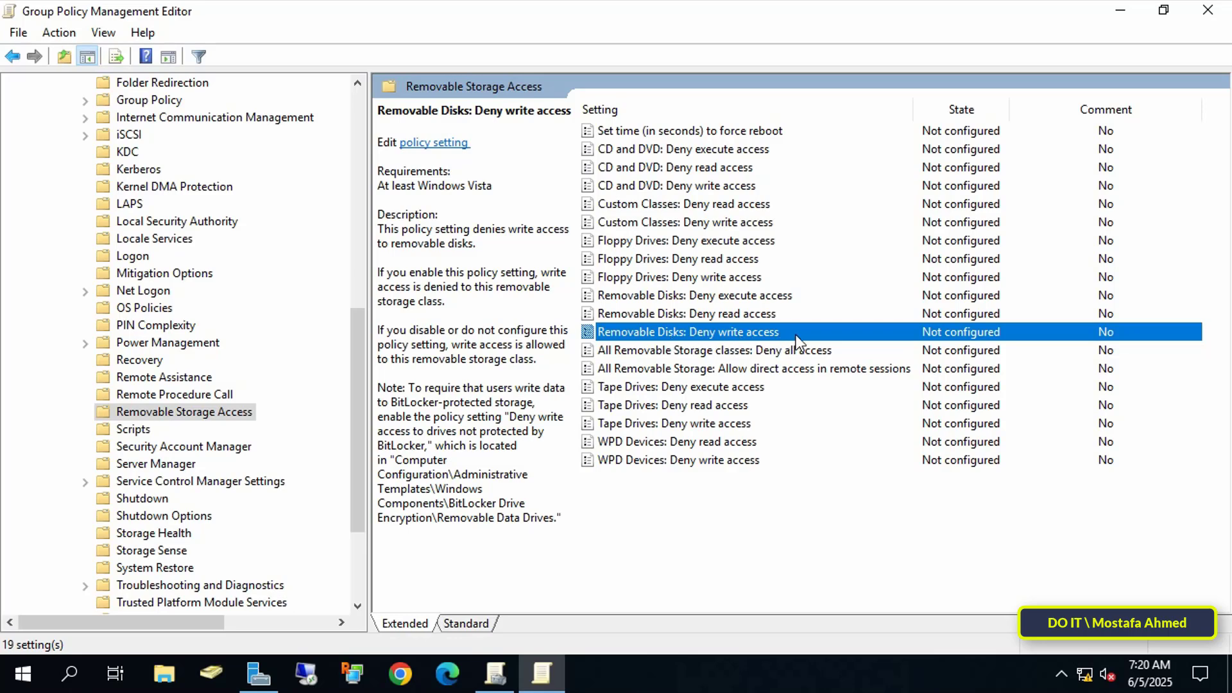
pyautogui.doubleClick(749, 335)
pyautogui.moveTo(556, 70); pyautogui.dragTo(812, 36)
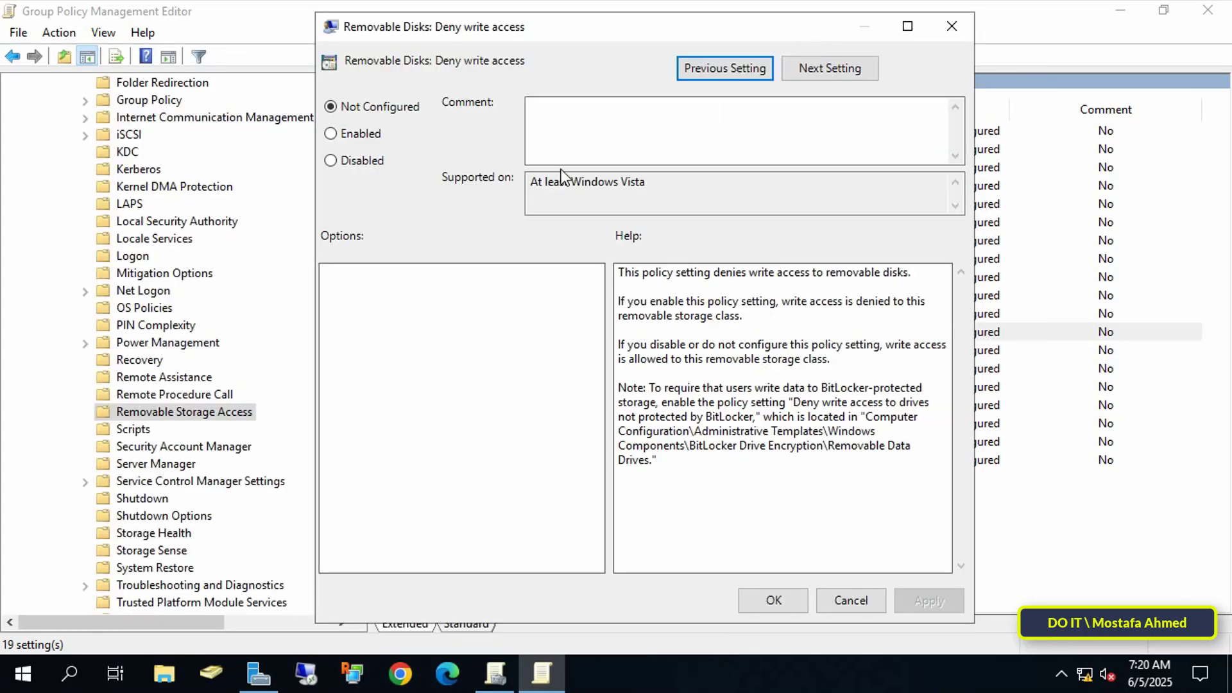
pyautogui.click(372, 138)
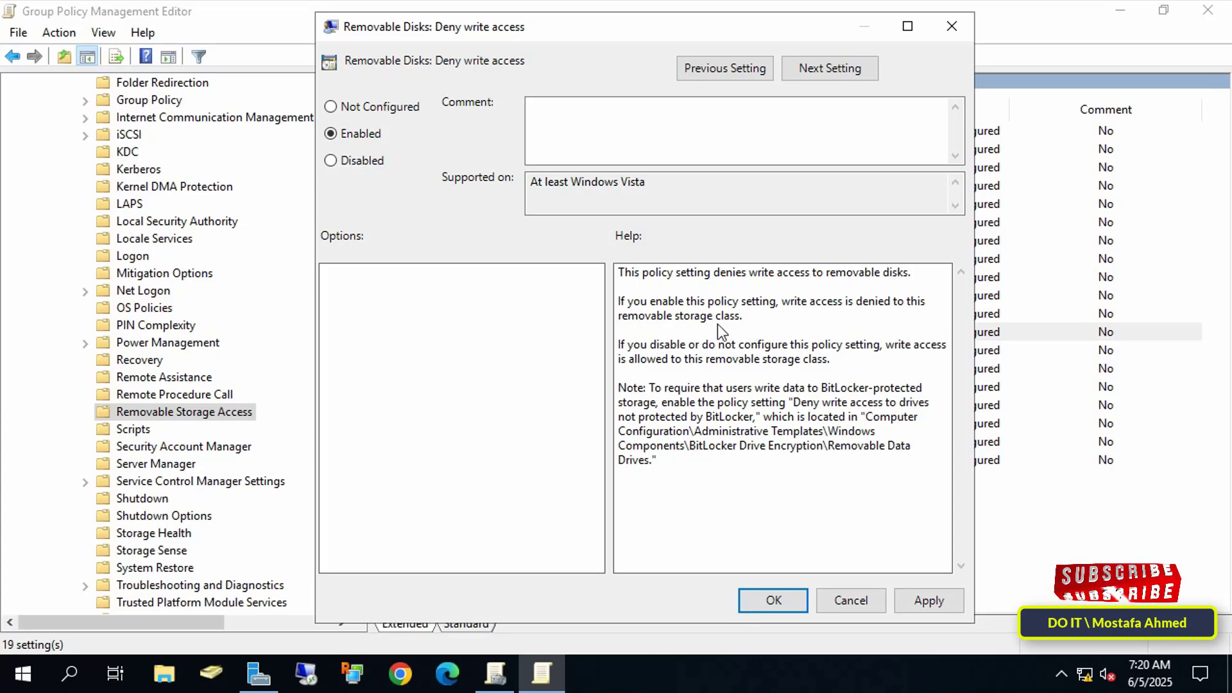
pyautogui.click(929, 599)
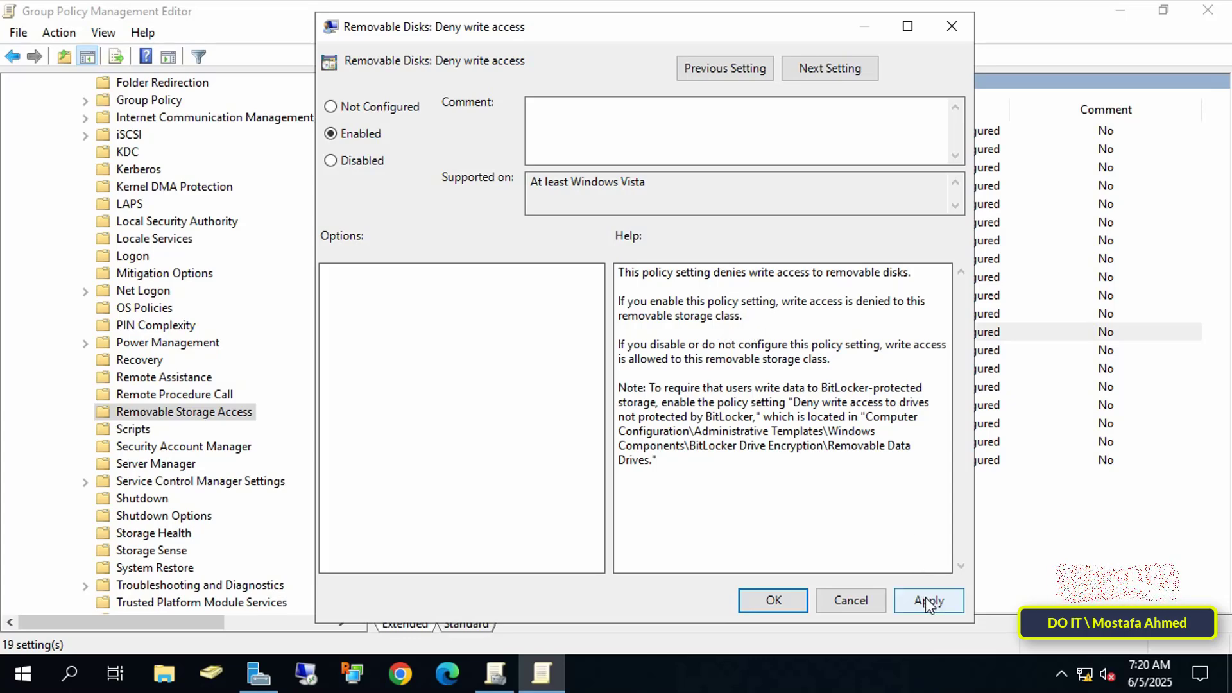
pyautogui.click(775, 600)
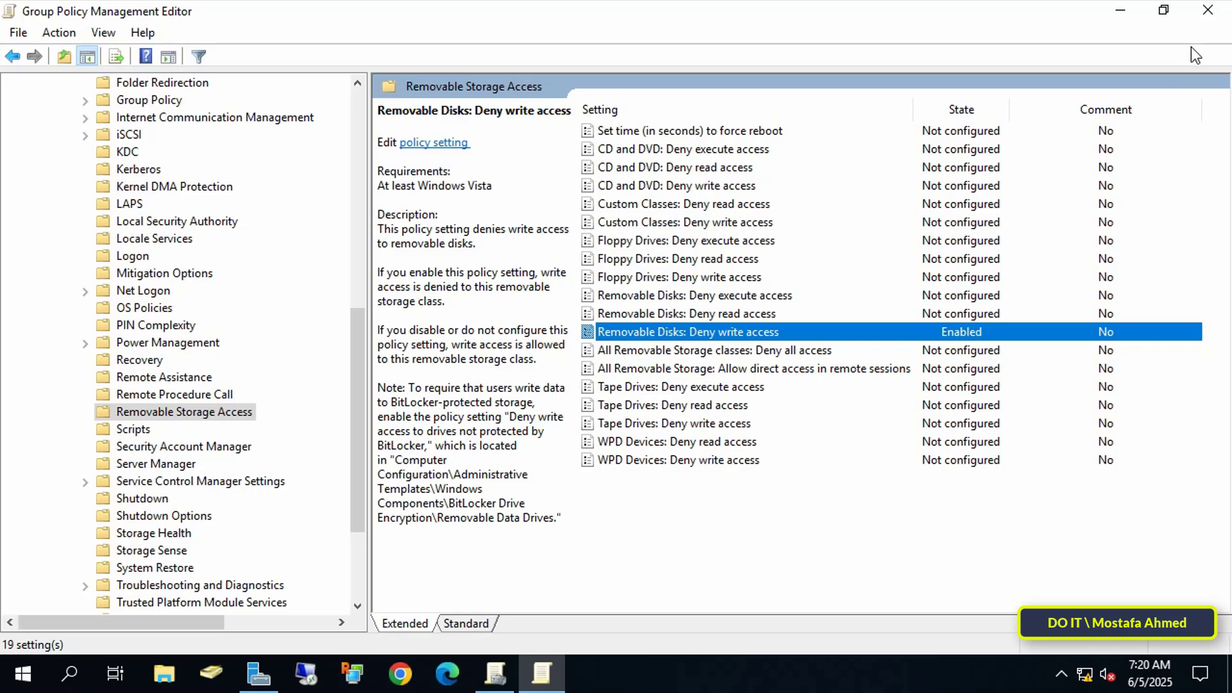
# Step: Close the policy editor and Group Policy Management, and minimize Server Manager
pyautogui.click(1215, 9)
pyautogui.click(1214, 10)
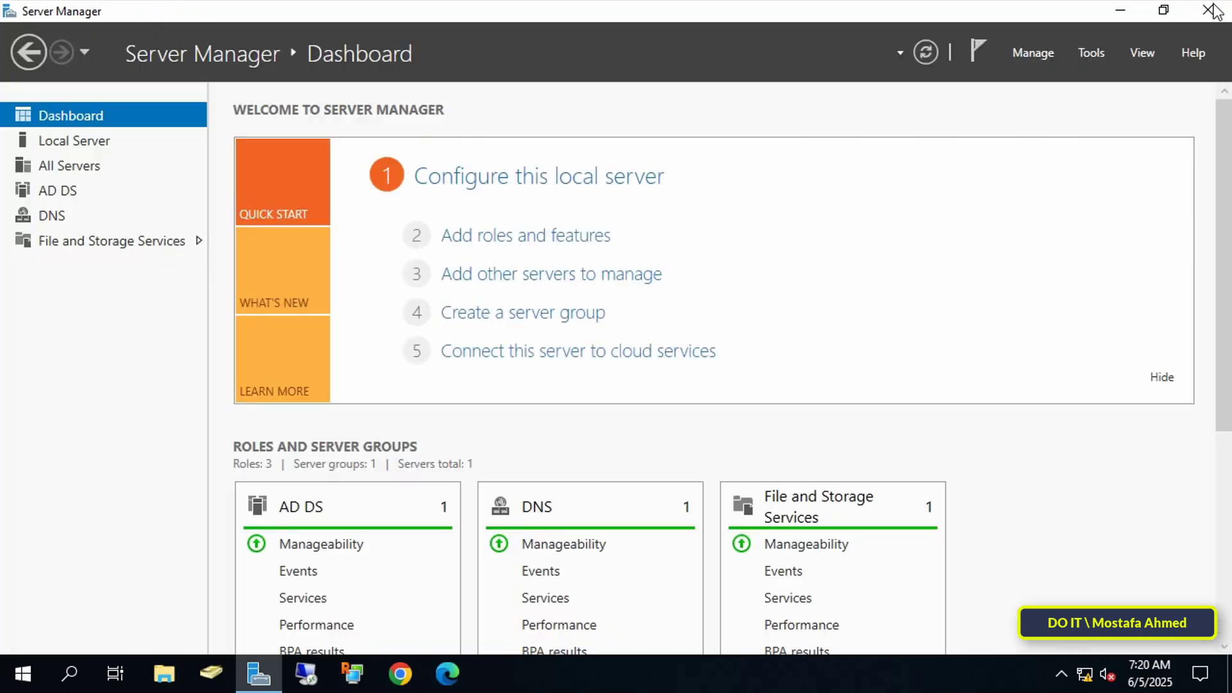
pyautogui.click(1109, 10)
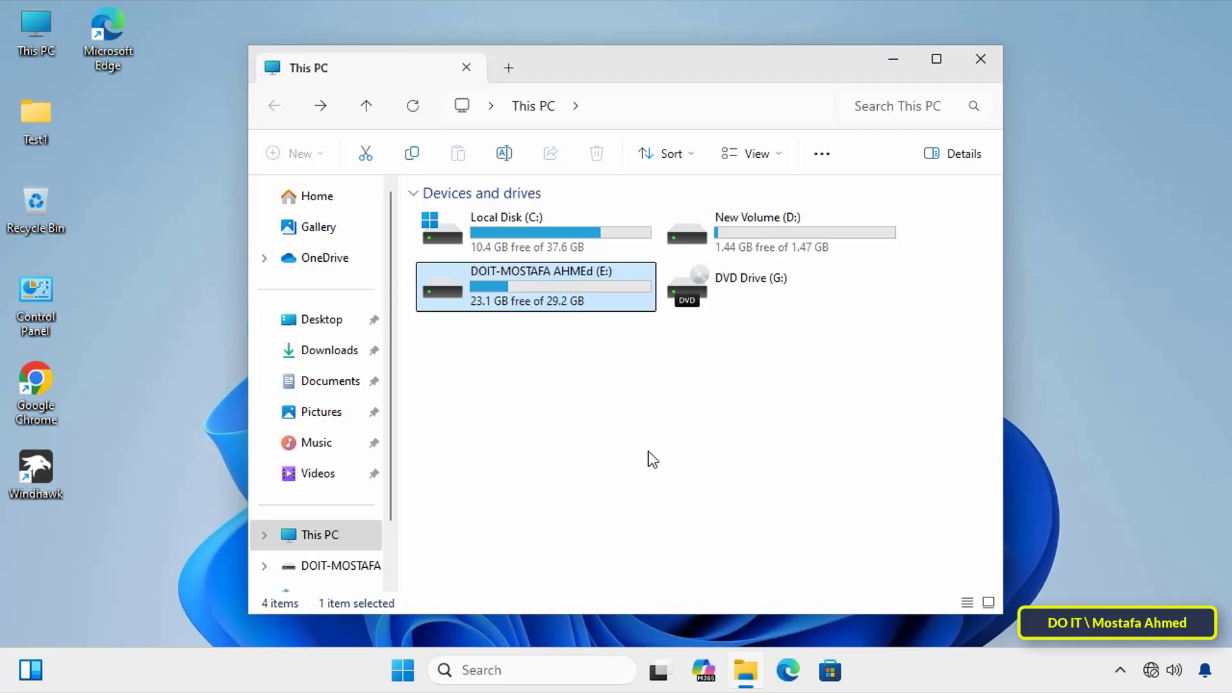
# Step: Run gpupdate /force in a Command Prompt launched from Run
pyautogui.press('super+r')
pyautogui.write('c')
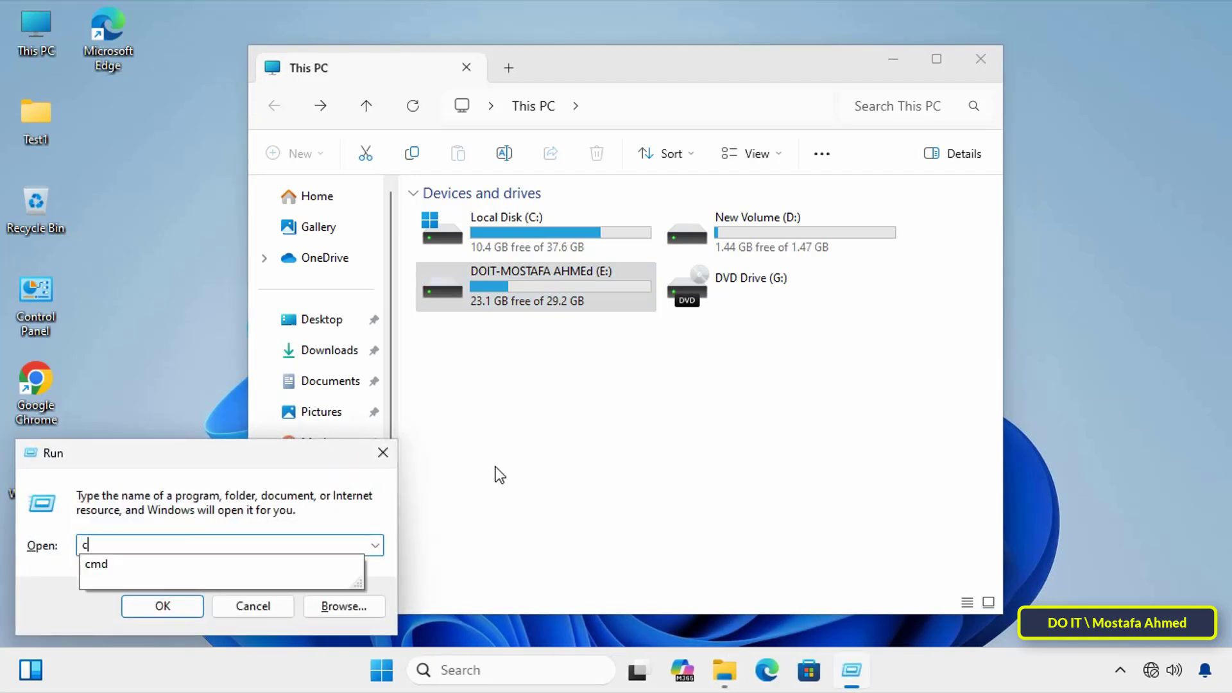
pyautogui.write('md')
pyautogui.press('Return')
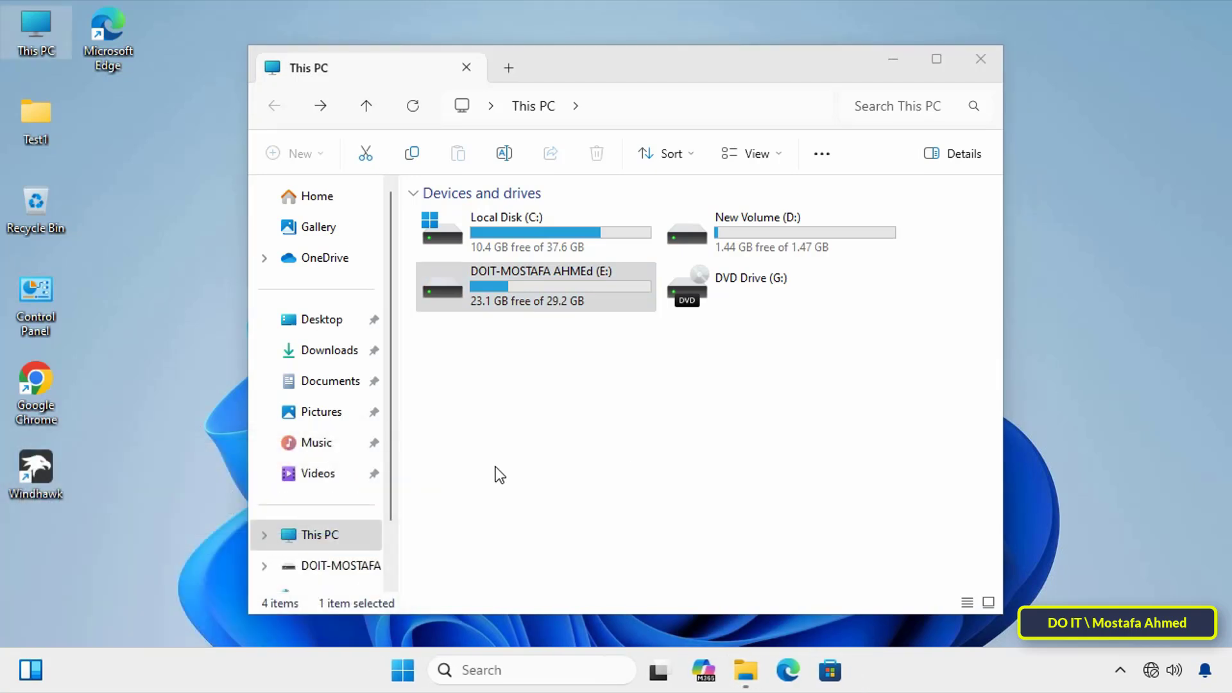
pyautogui.write('gpupdate /for')
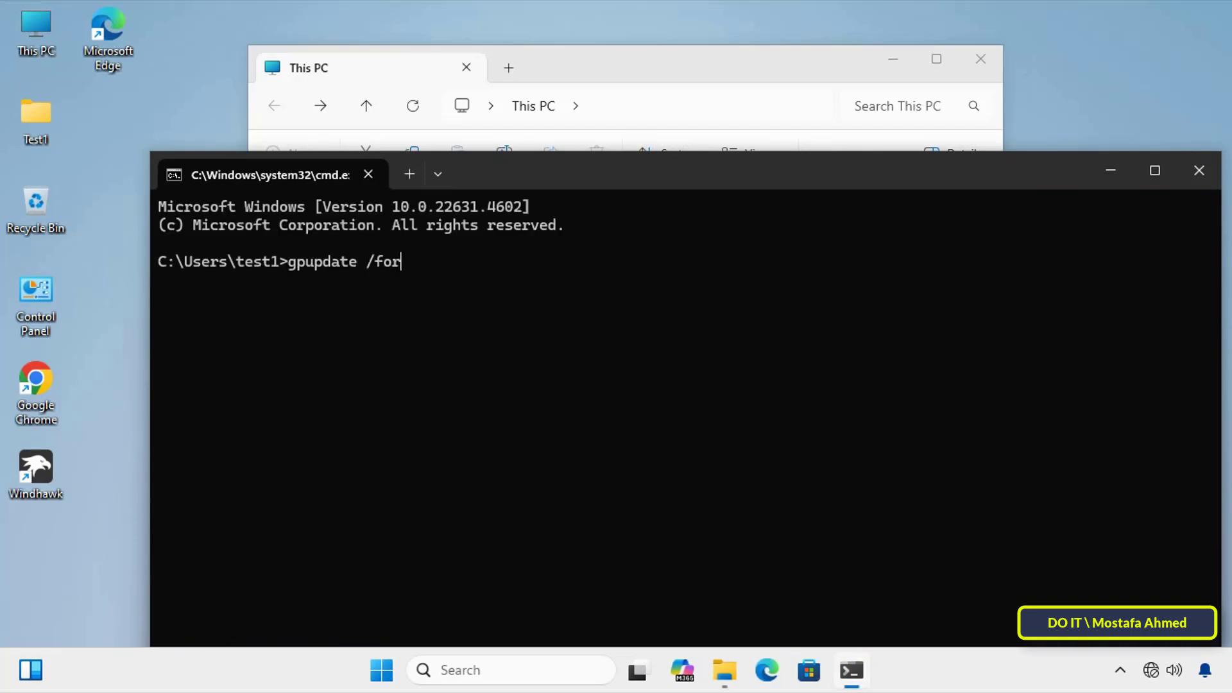
pyautogui.write('ce')
pyautogui.press('Return')
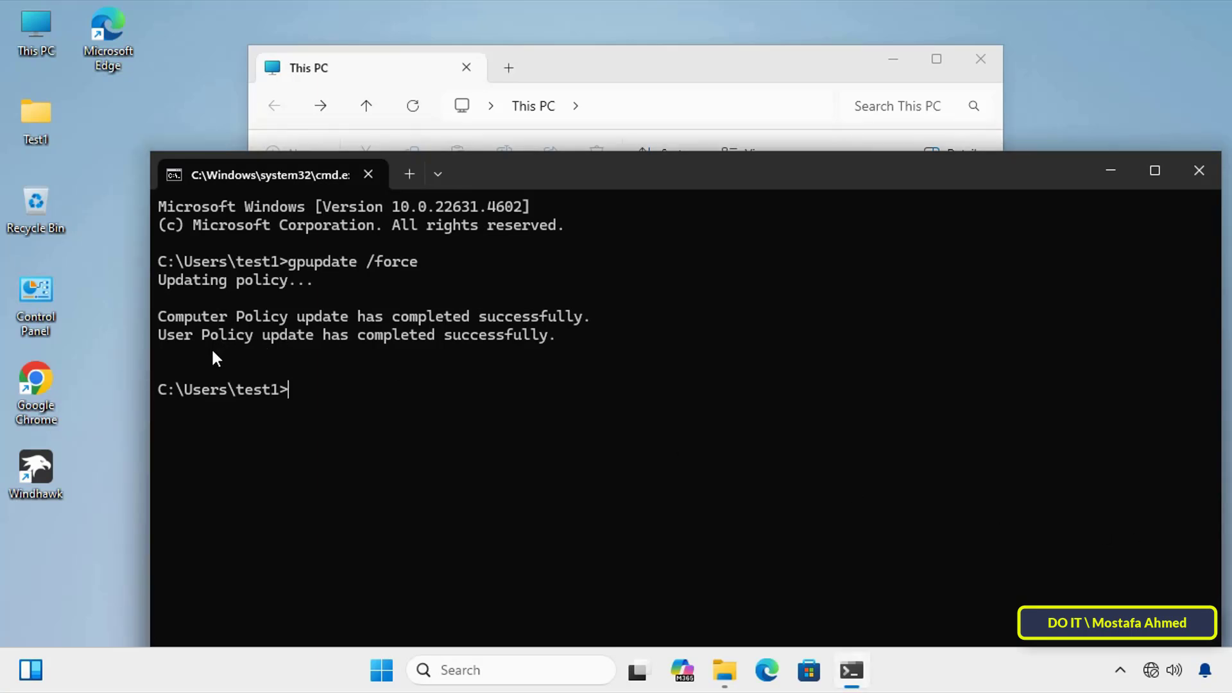
# Step: Close Command Prompt and copy the Work folder from New Volume (D:)
pyautogui.click(1197, 171)
pyautogui.click(578, 286)
pyautogui.doubleClick(785, 232)
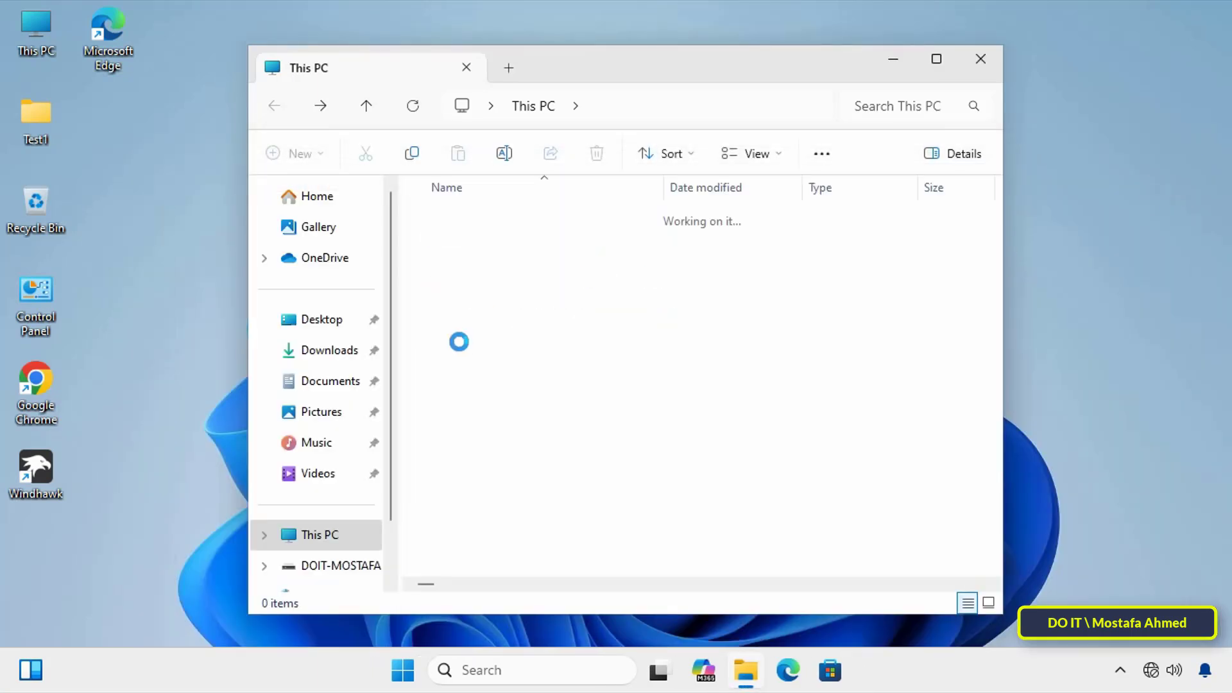
pyautogui.click(458, 406)
pyautogui.rightClick(457, 411)
pyautogui.press('Escape')
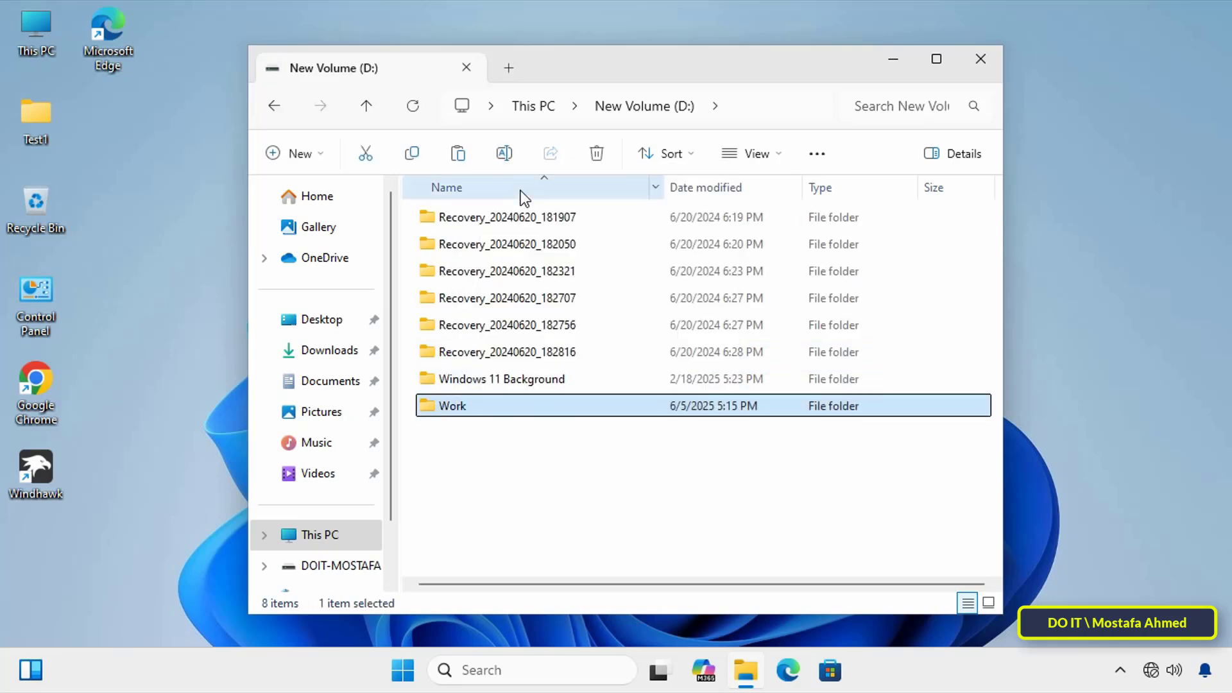
pyautogui.press('BackSpace')
# Step: Paste the Work folder onto the USB drive (E:)
pyautogui.click(501, 286)
pyautogui.doubleClick(501, 286)
pyautogui.rightClick(575, 388)
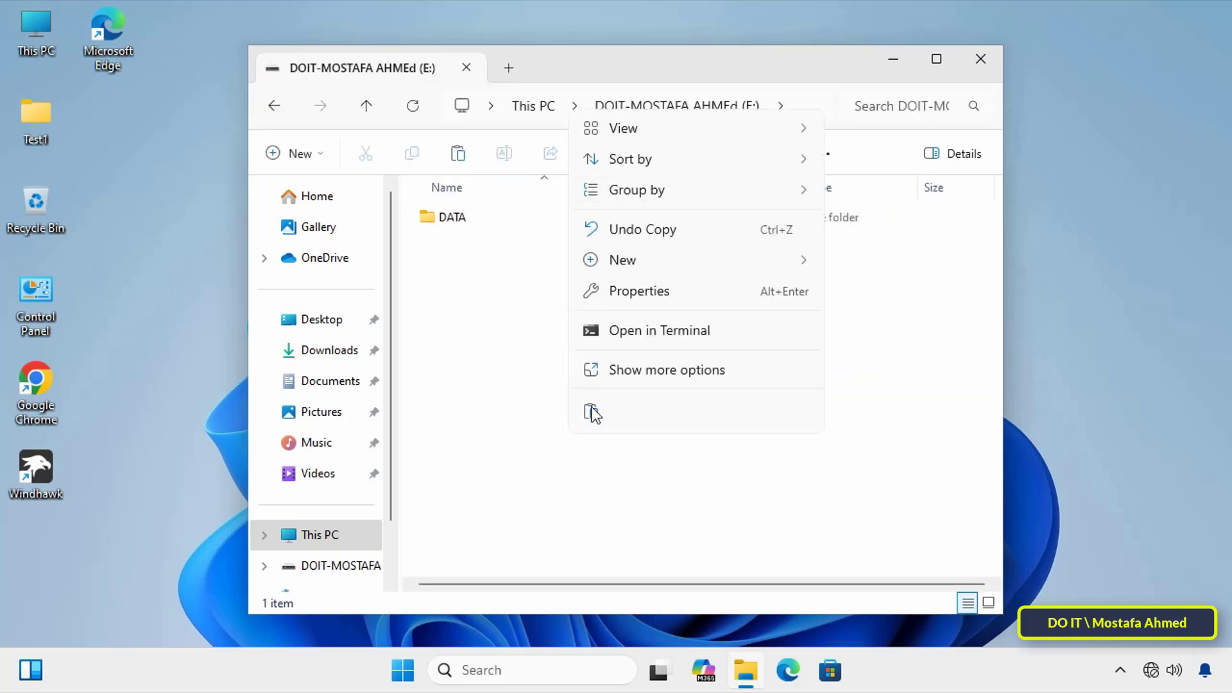
pyautogui.hotkey('ctrl', 'v')
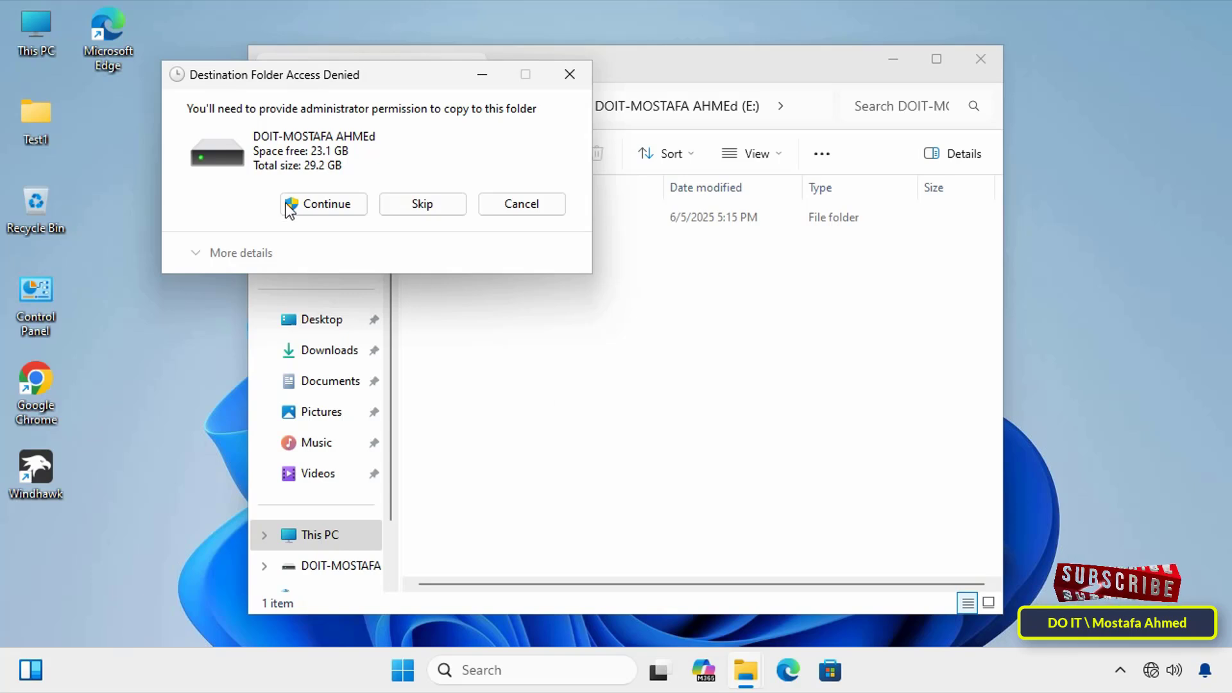
# Step: Continue past the access-denied prompt, decline administrator permission, and paste again
pyautogui.click(323, 204)
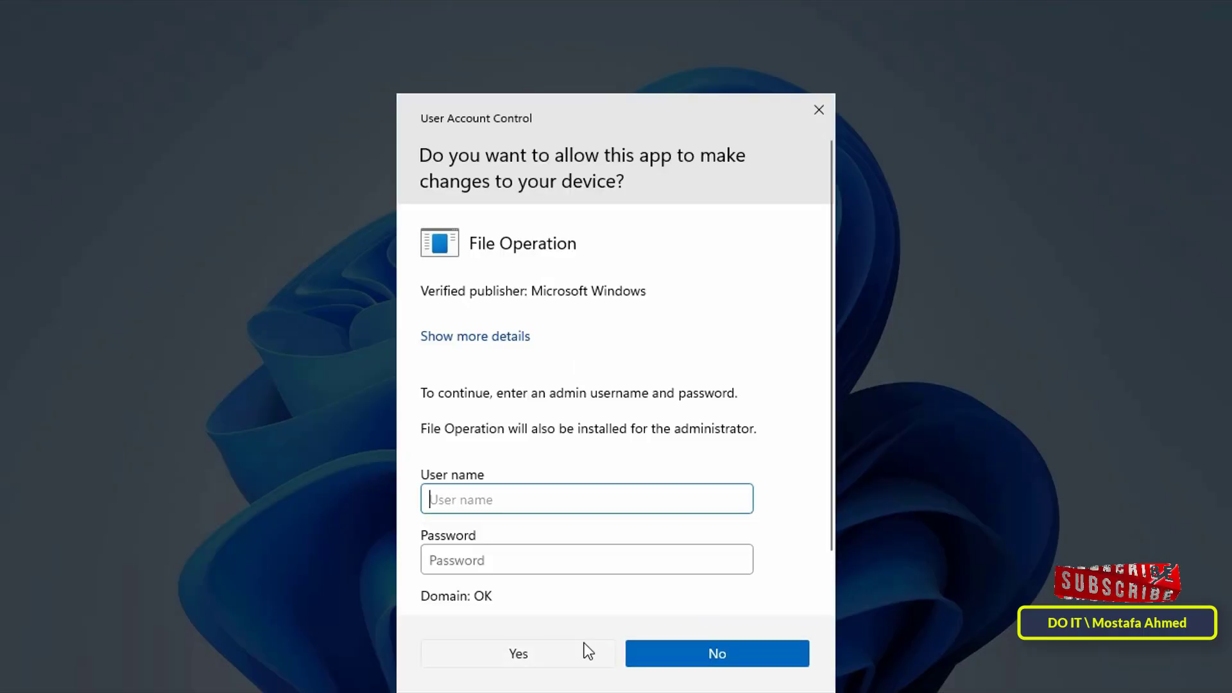
pyautogui.click(716, 653)
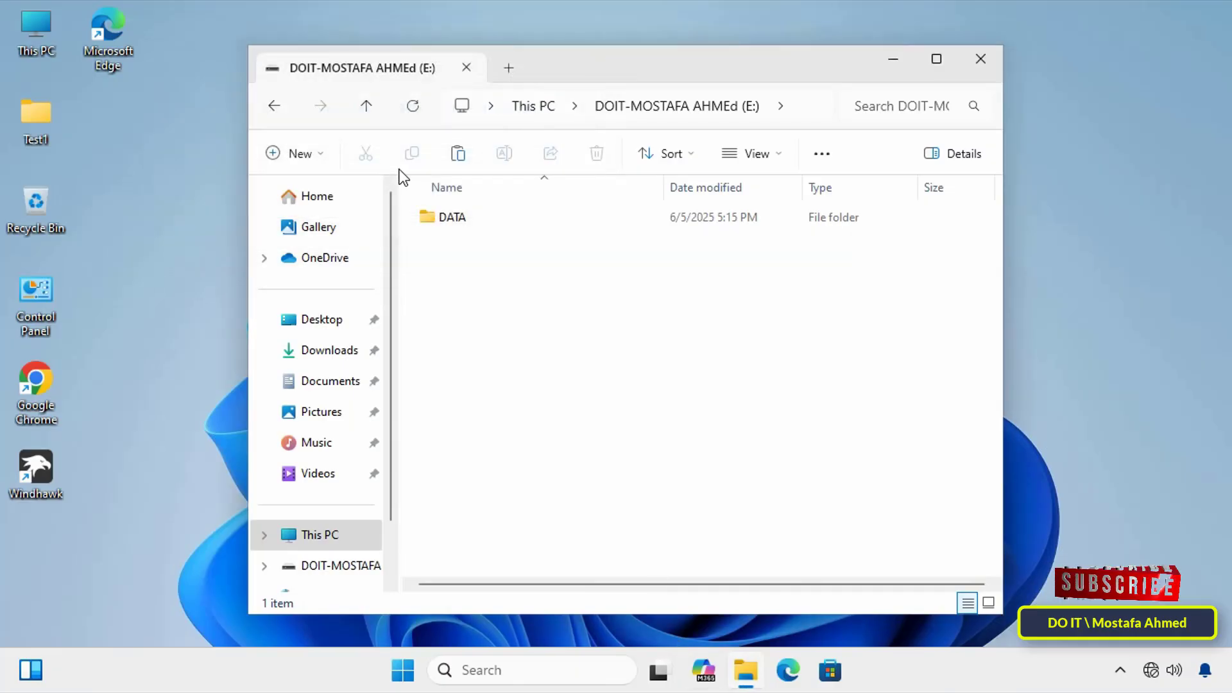
pyautogui.rightClick(570, 267)
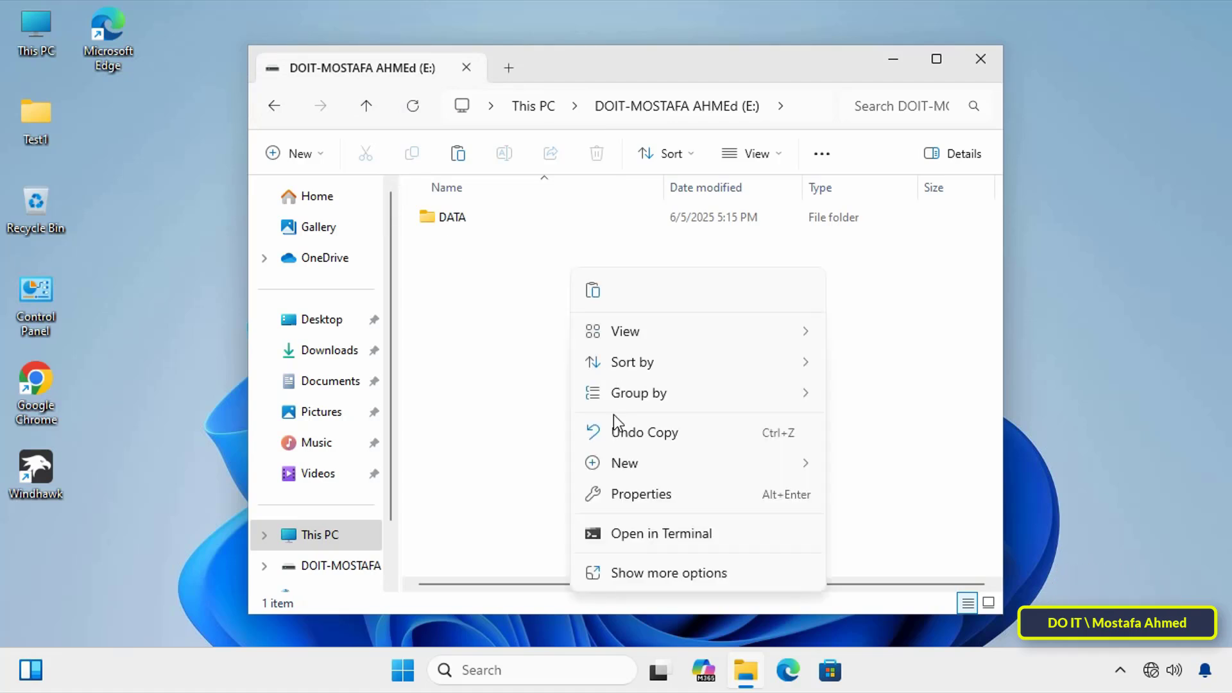
pyautogui.click(592, 292)
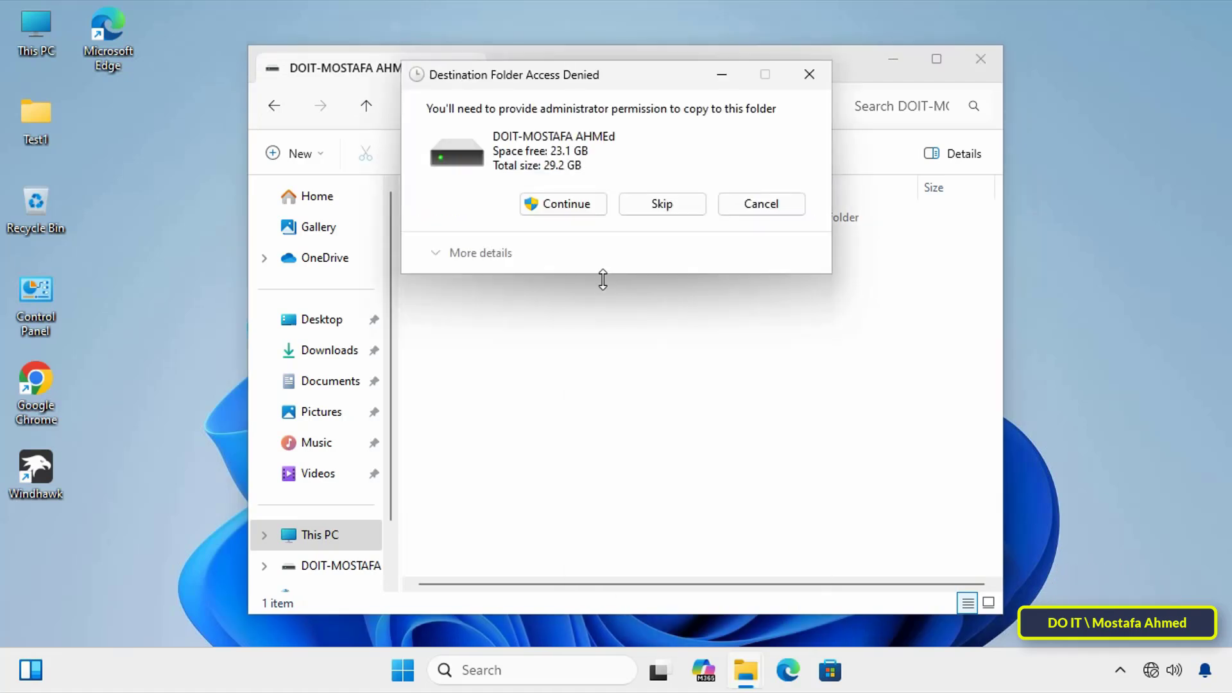